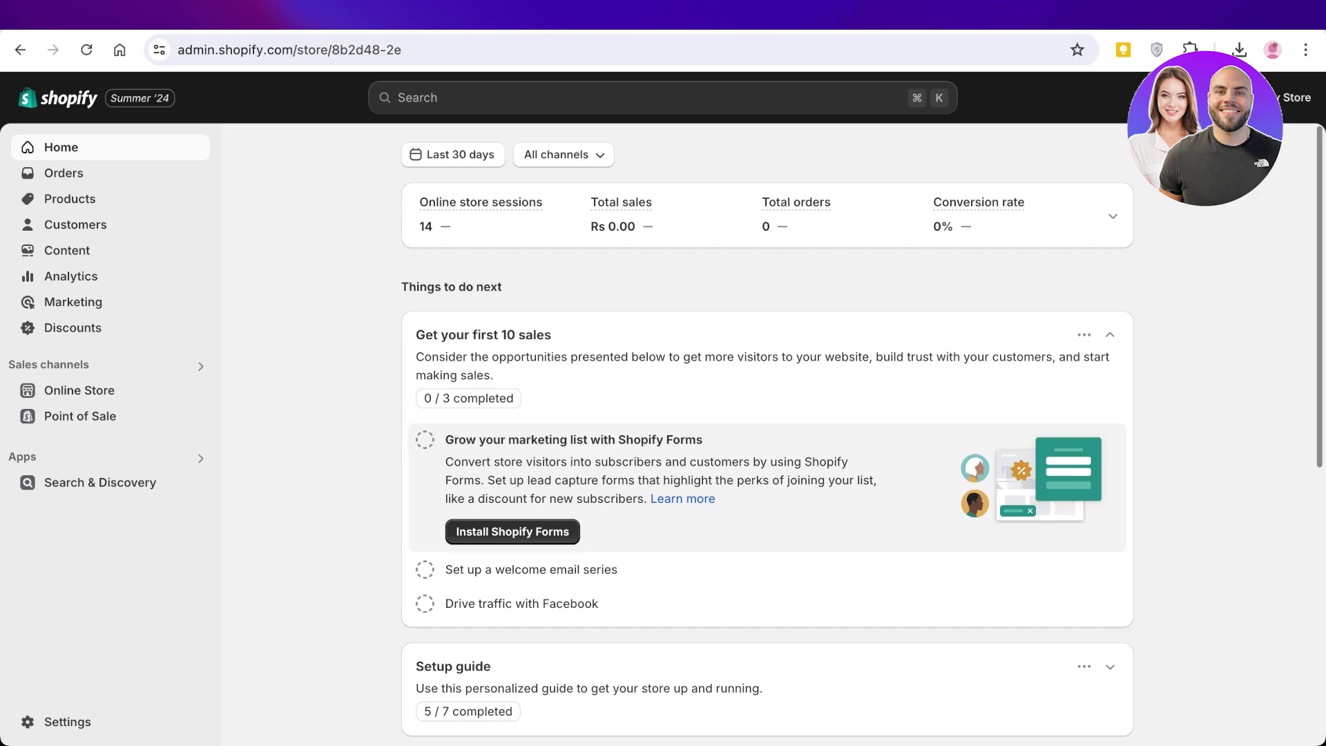
Go to the Apps and sales channels page in the store settings
mouse_move(196, 390)
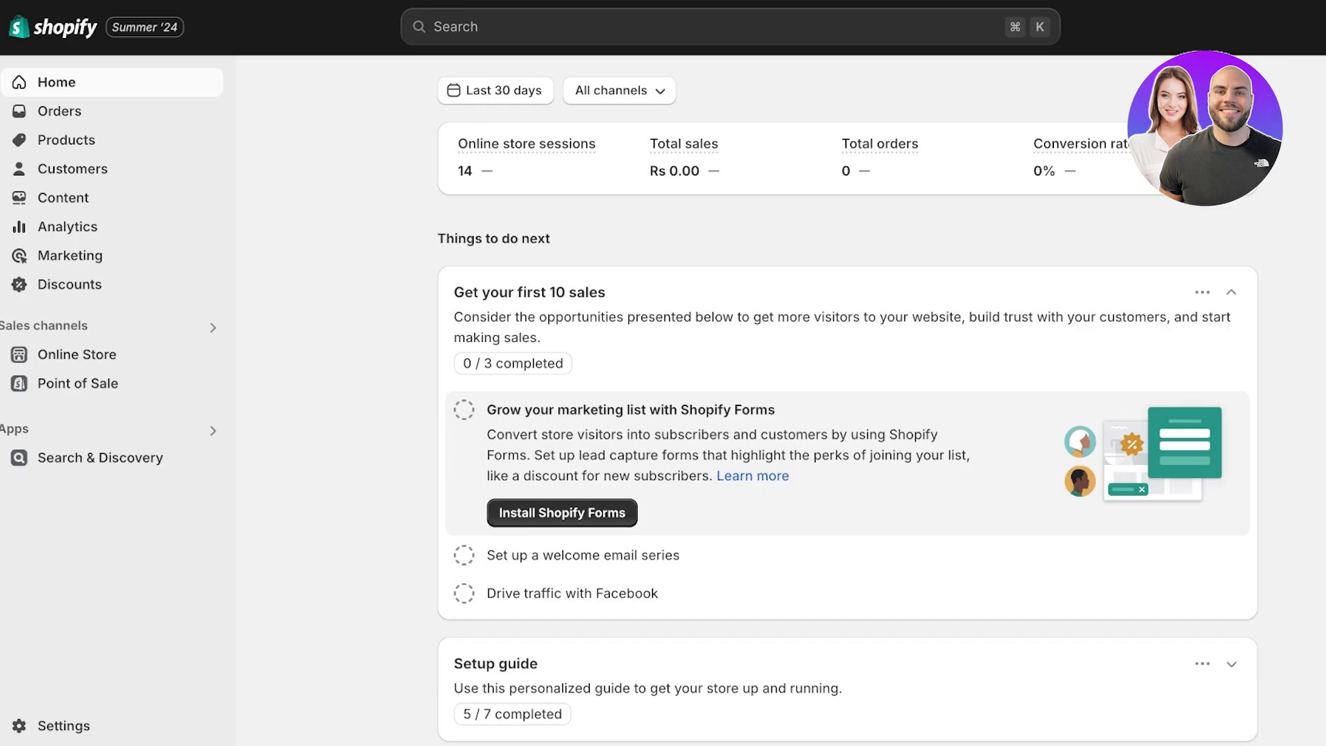
left_click(63, 726)
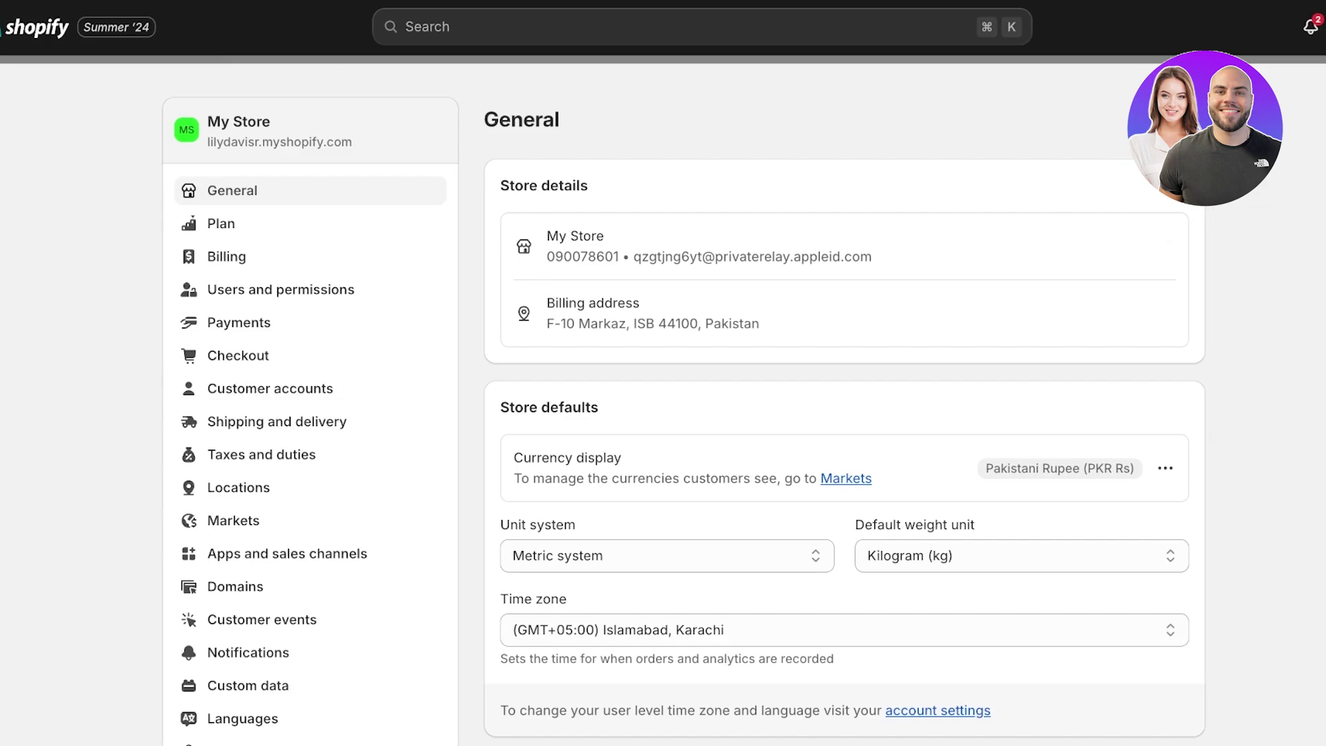
left_click(287, 553)
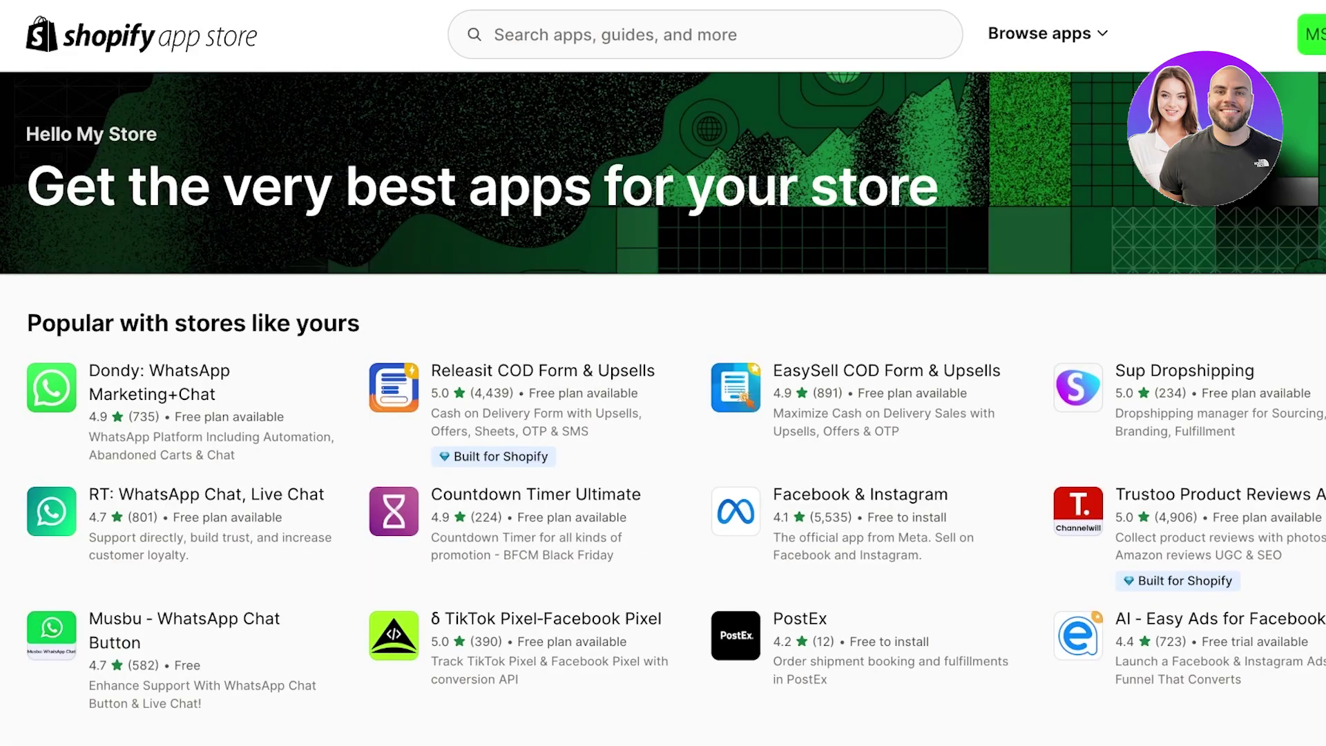
Search the Shopify App Store for 'youtube'
left_click(495, 34)
type("youtubf")
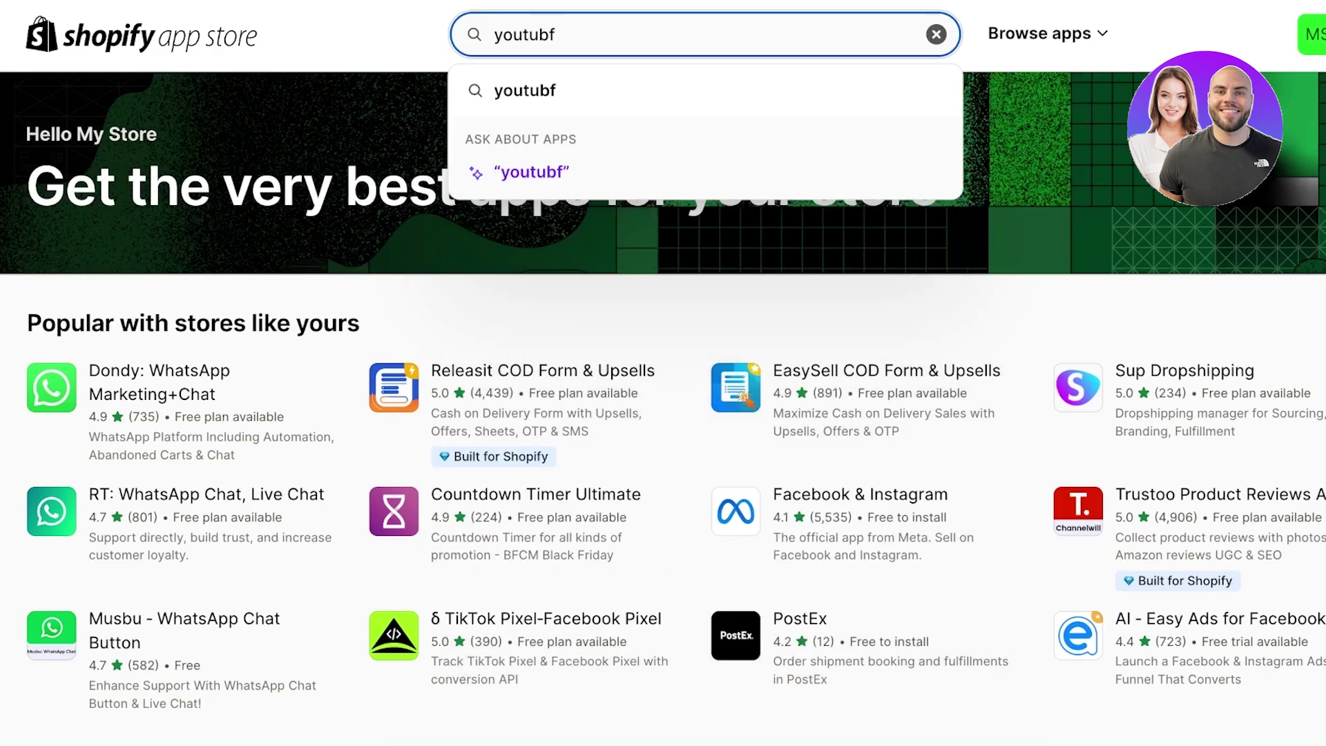
key("BackSpace")
type("e")
key("Return")
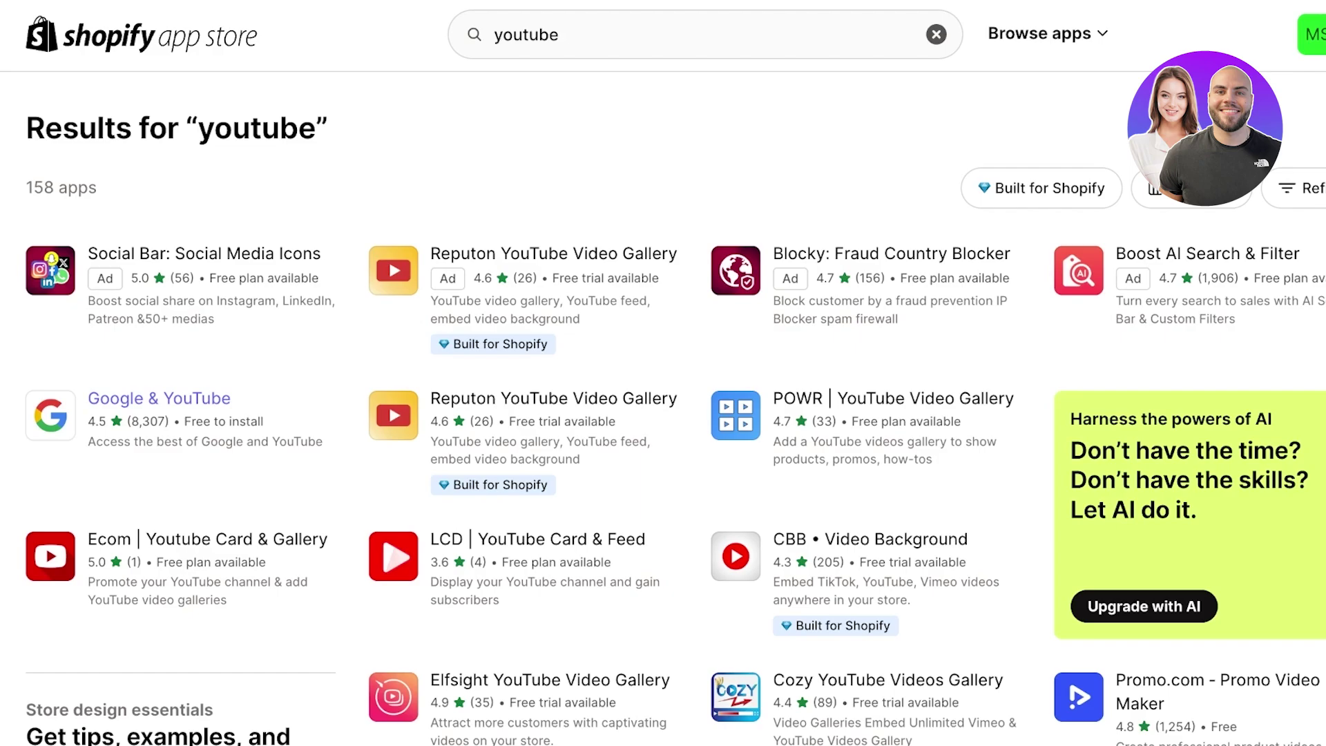
Open the Google & YouTube app from the results and install it
left_click(159, 399)
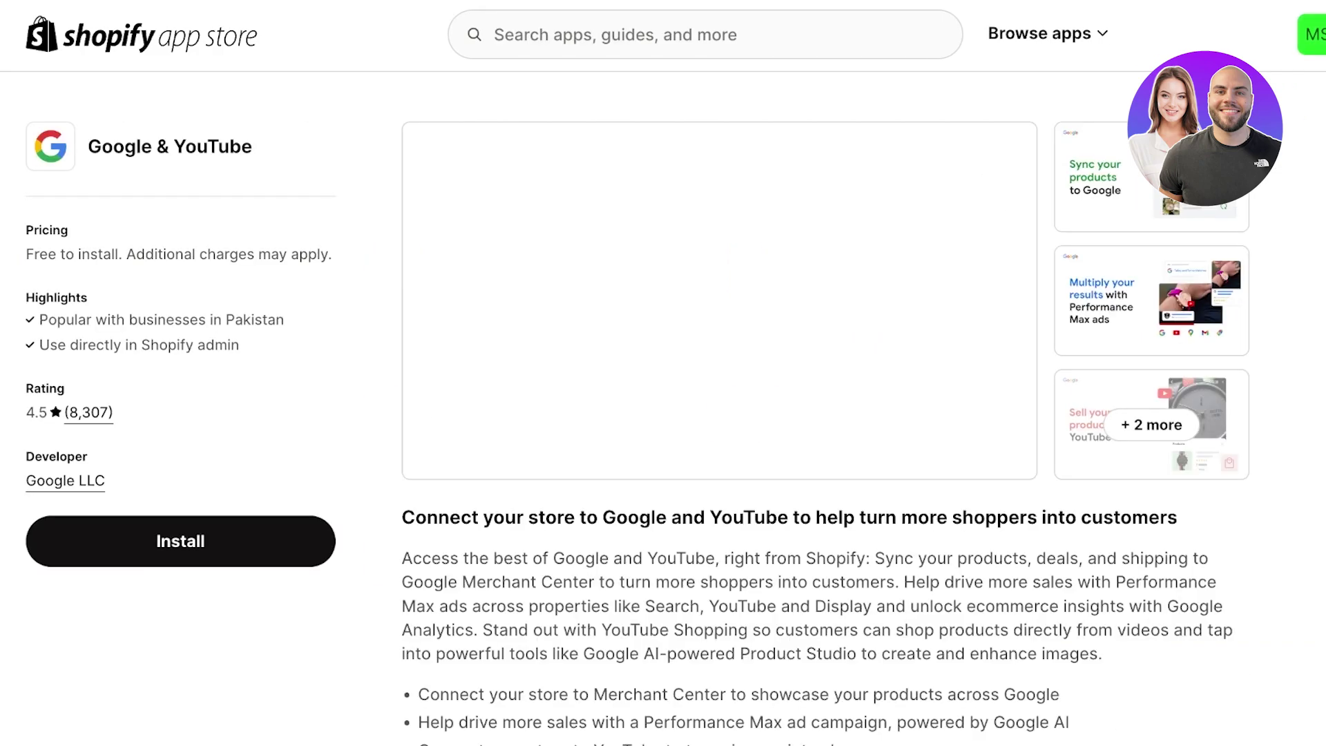
left_click_drag(26, 456, 105, 484)
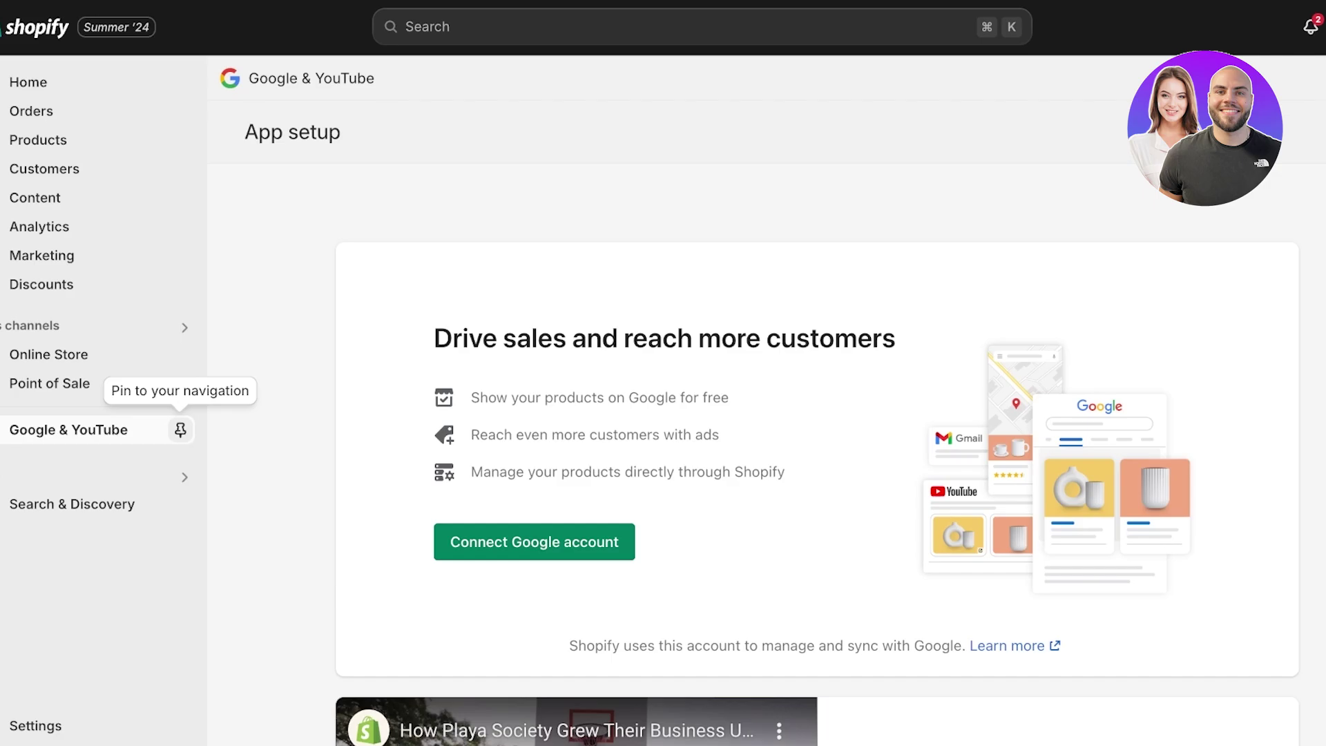
Pin Google & YouTube to the sidebar and connect a Google account
left_click(180, 430)
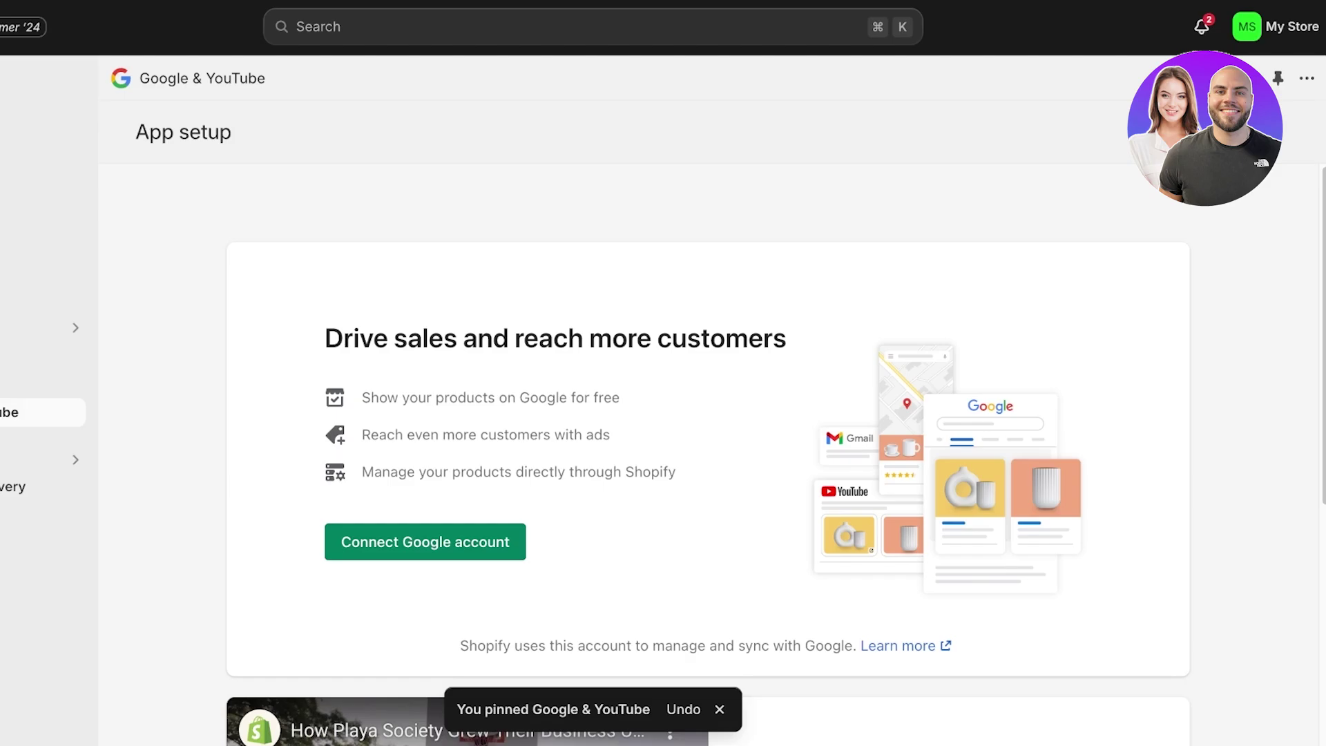
scroll(708, 449, "down", 5)
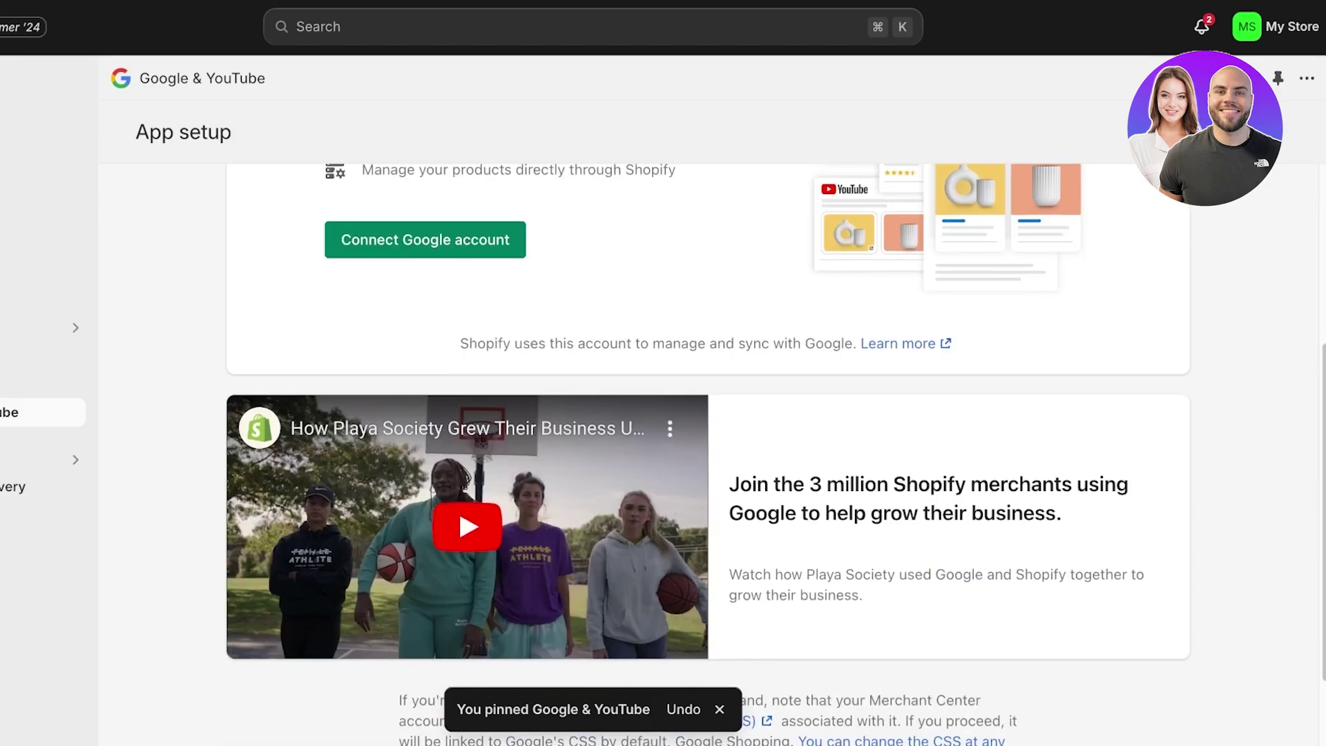
scroll(708, 449, "up", 5)
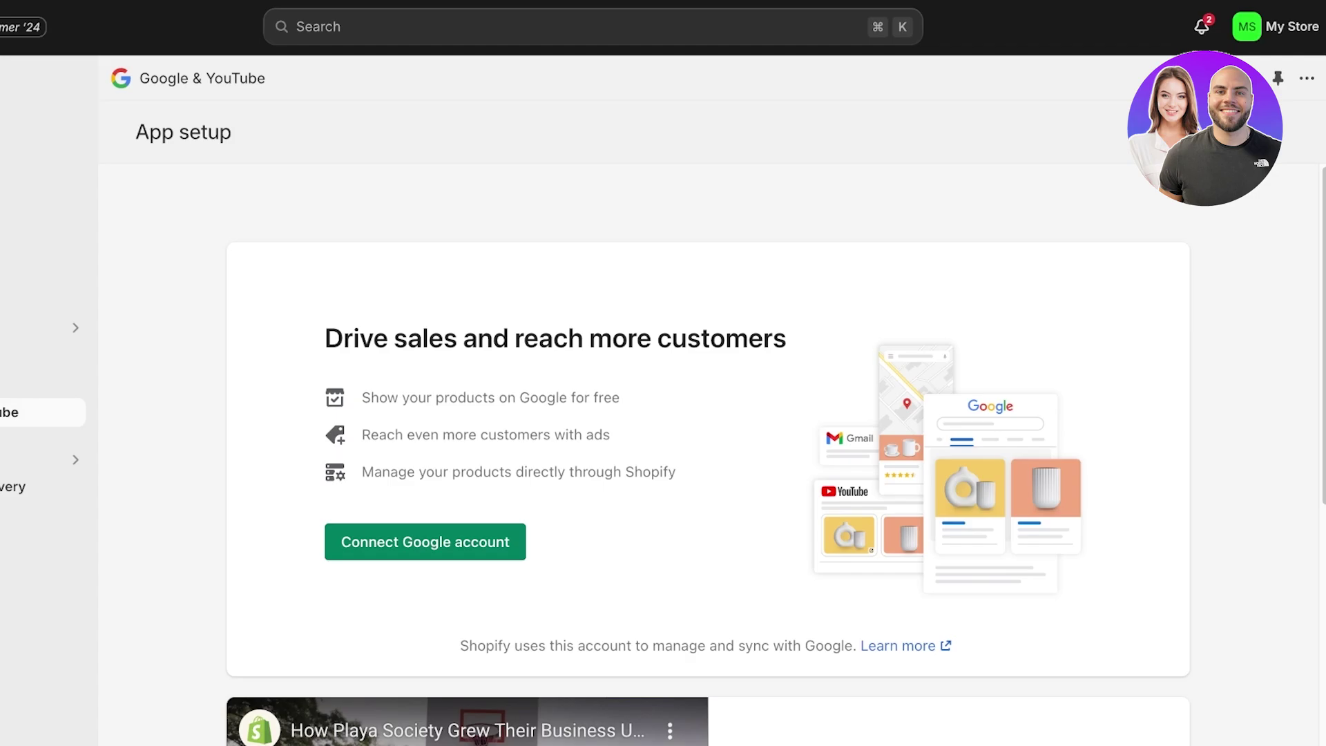
key("Return")
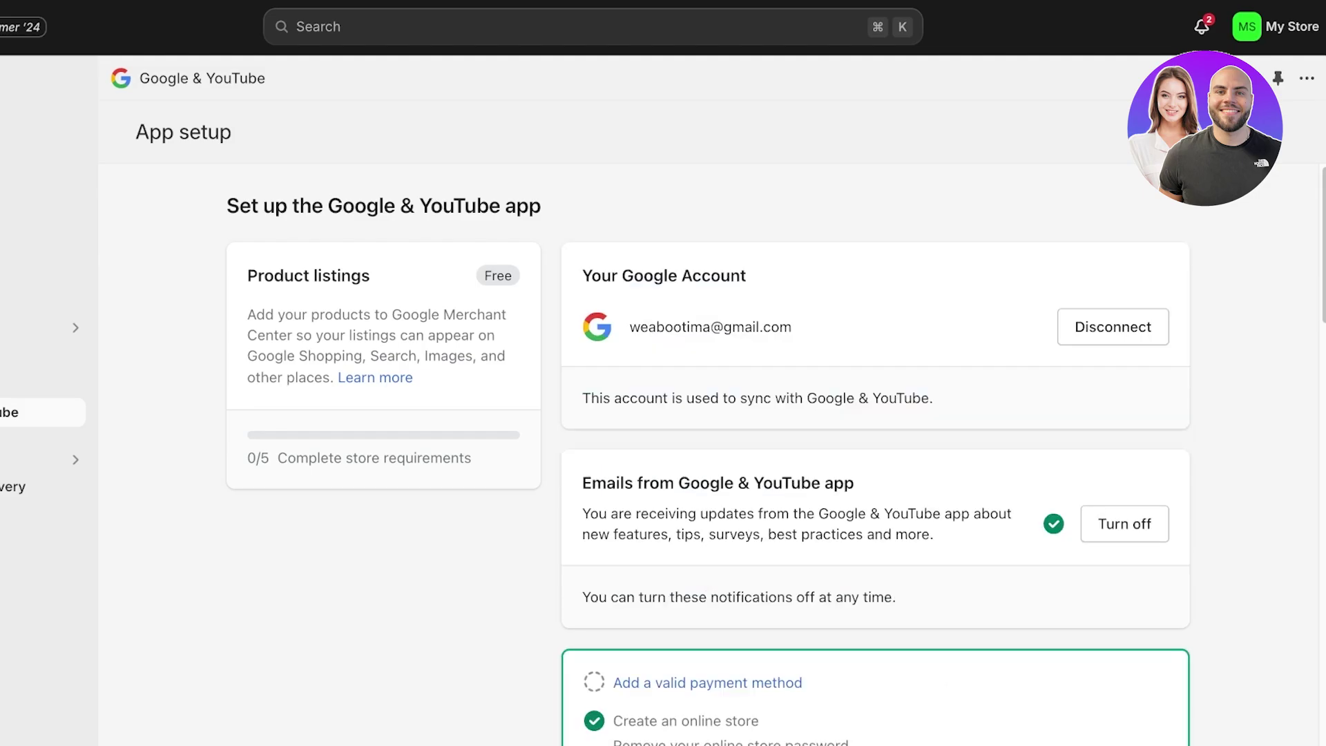
Scroll down the setup checklist to the payment-method requirement
scroll(876, 415, "down", 3)
scroll(875, 442, "down", 3)
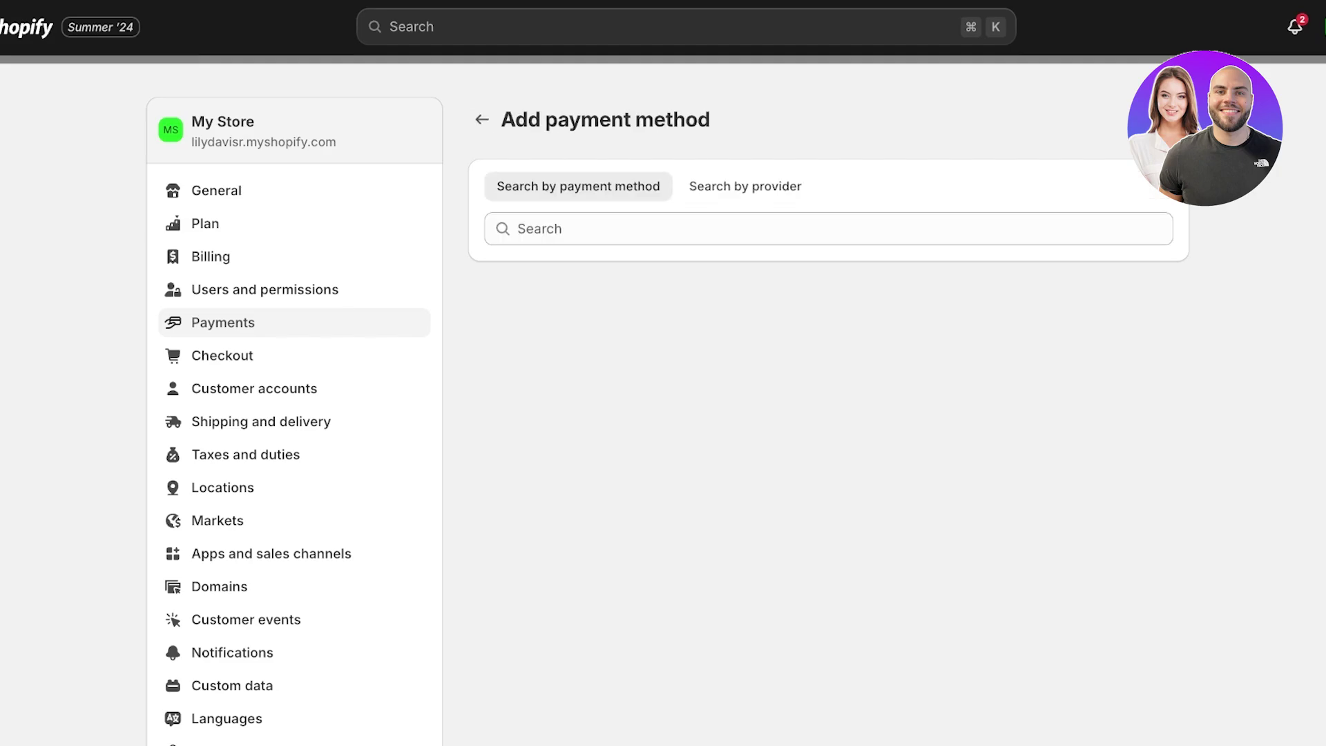
Deactivate the Bogus Gateway in the Payments settings
left_click(483, 120)
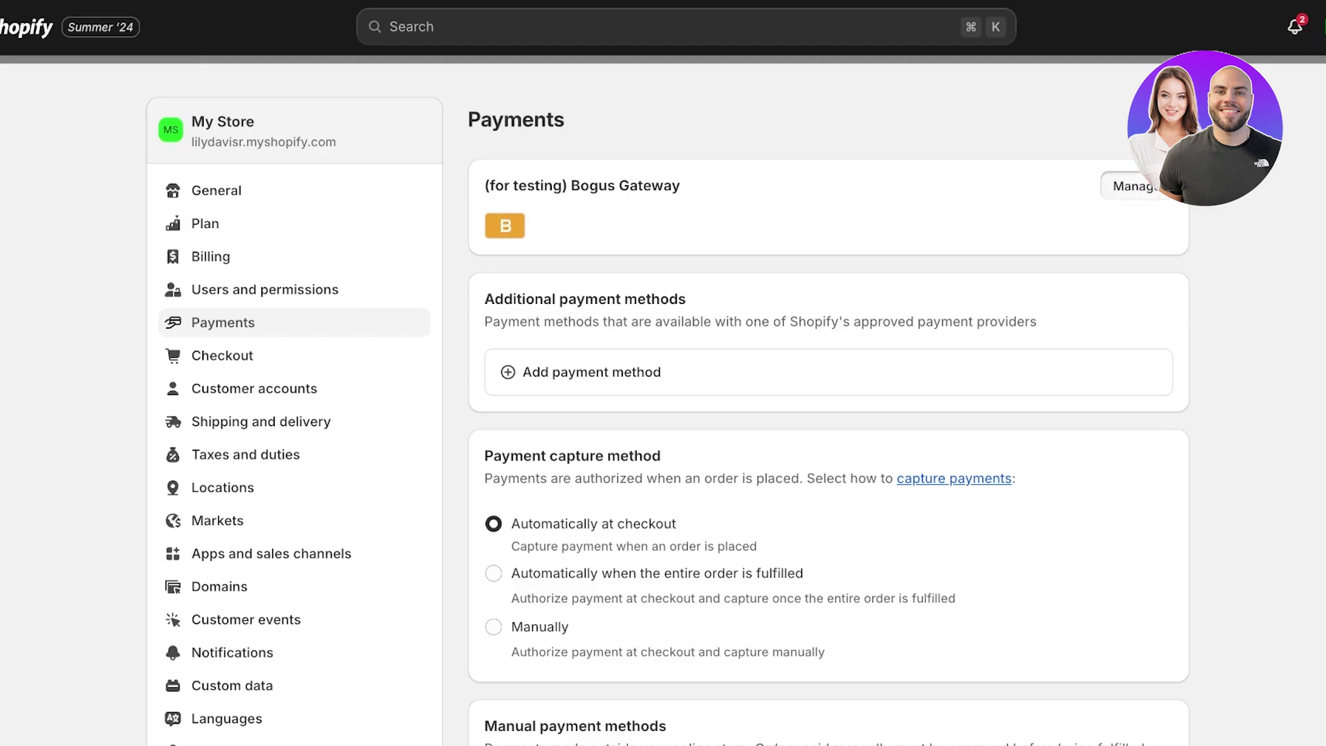
left_click(1129, 186)
left_click(951, 610)
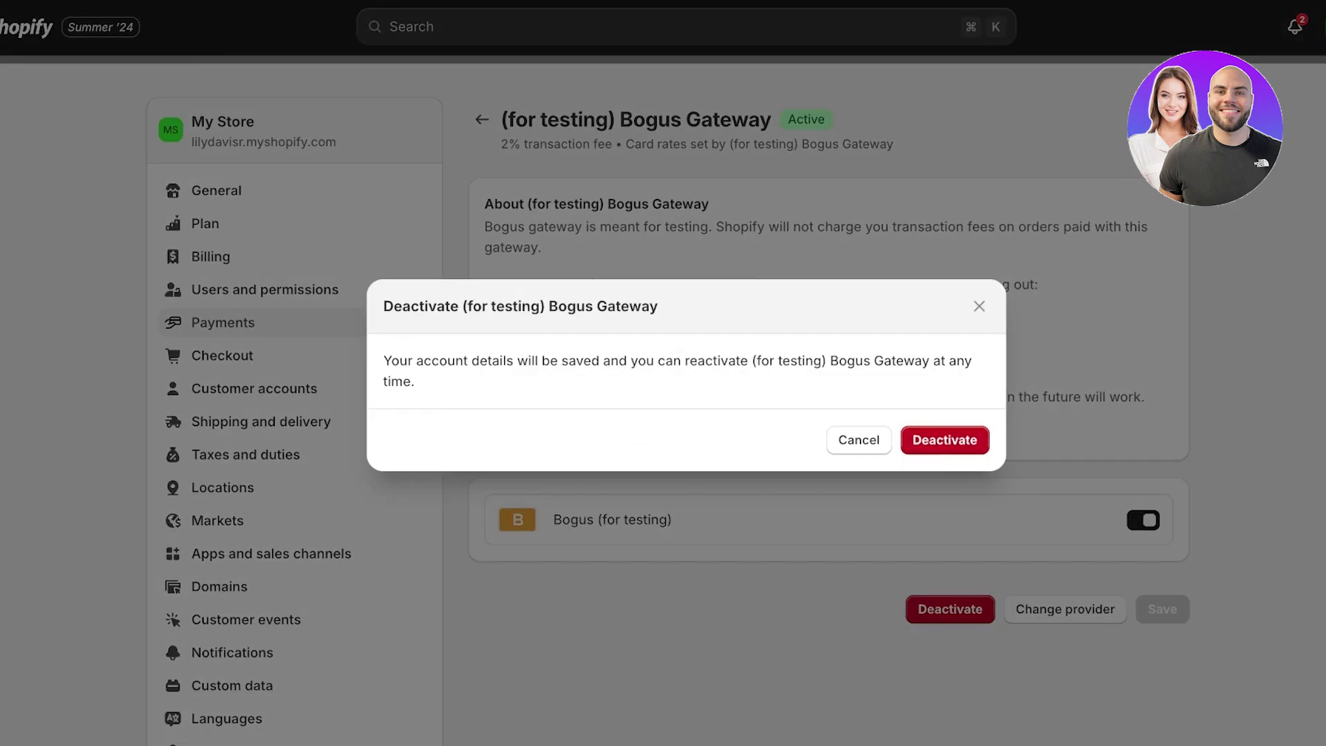
key("Return")
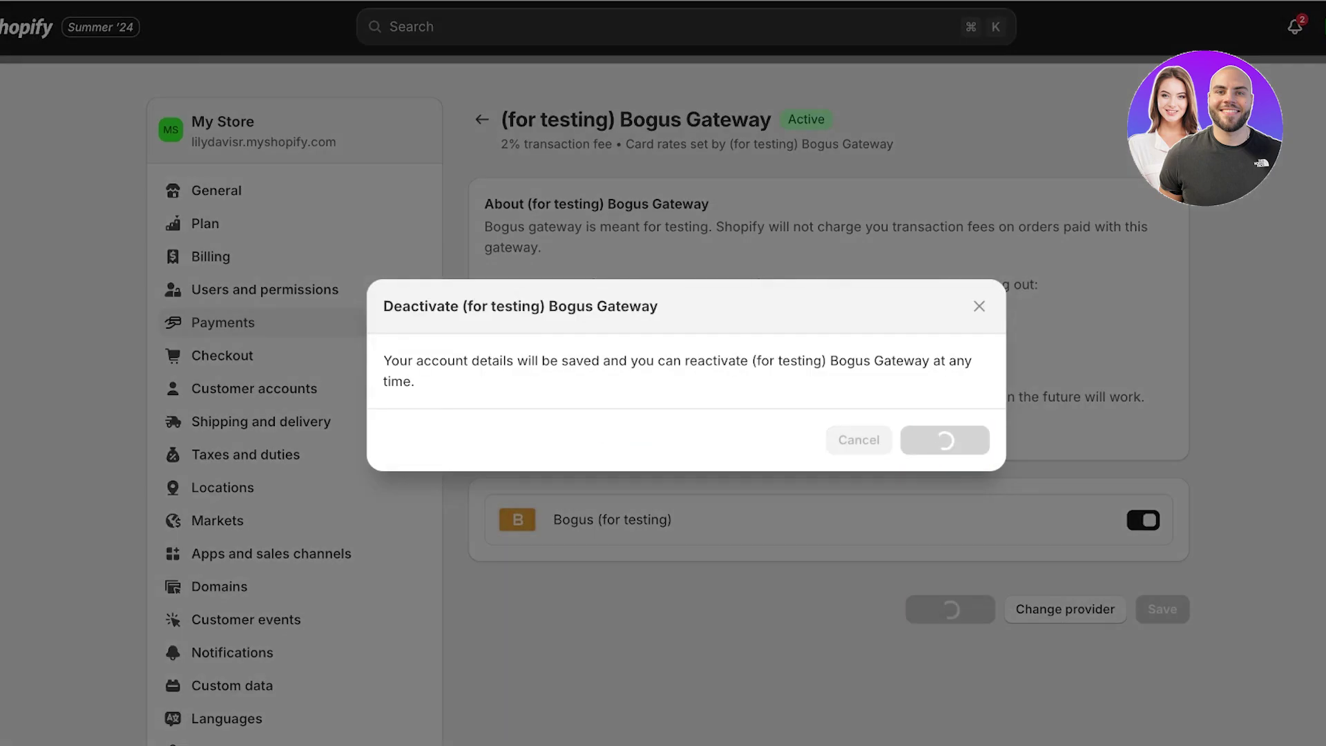
Activate Cash on Delivery (COD) as a manual payment method and return to the app
scroll(829, 415, "down", 5)
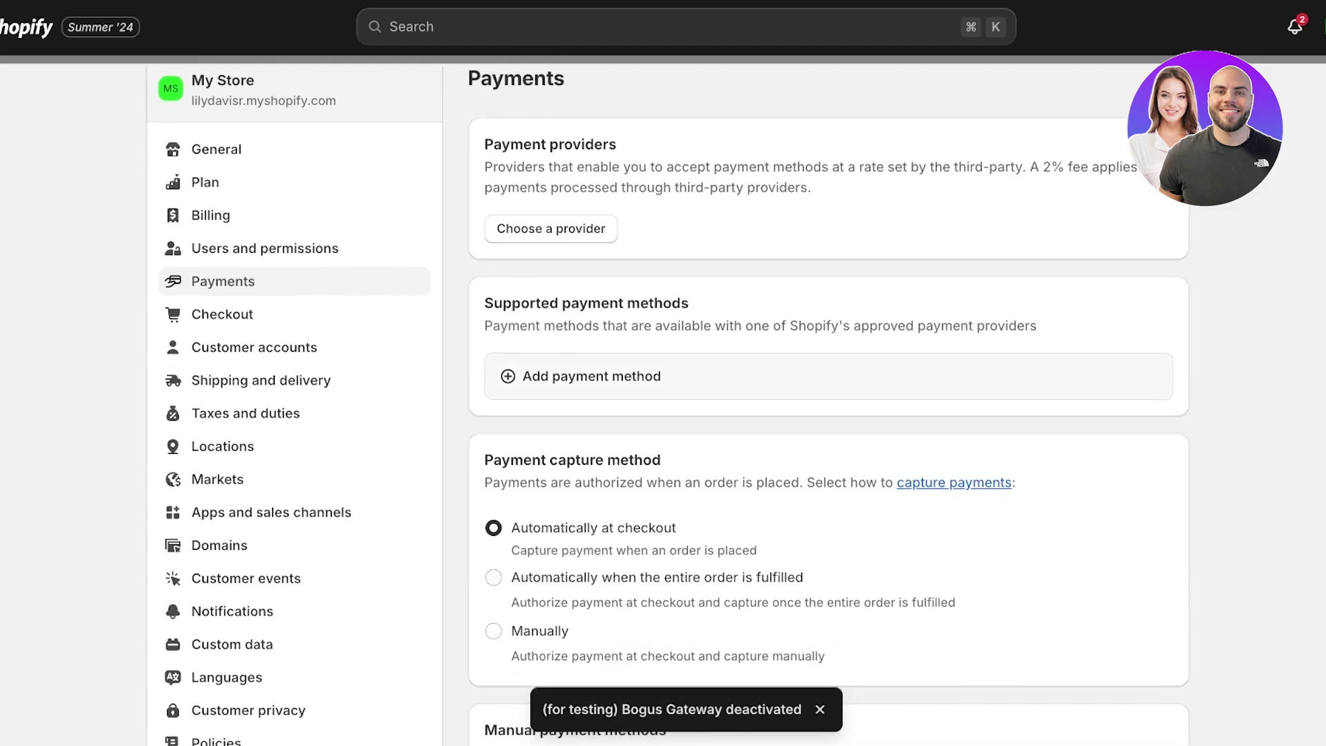
scroll(829, 415, "down", 3)
left_click(601, 546)
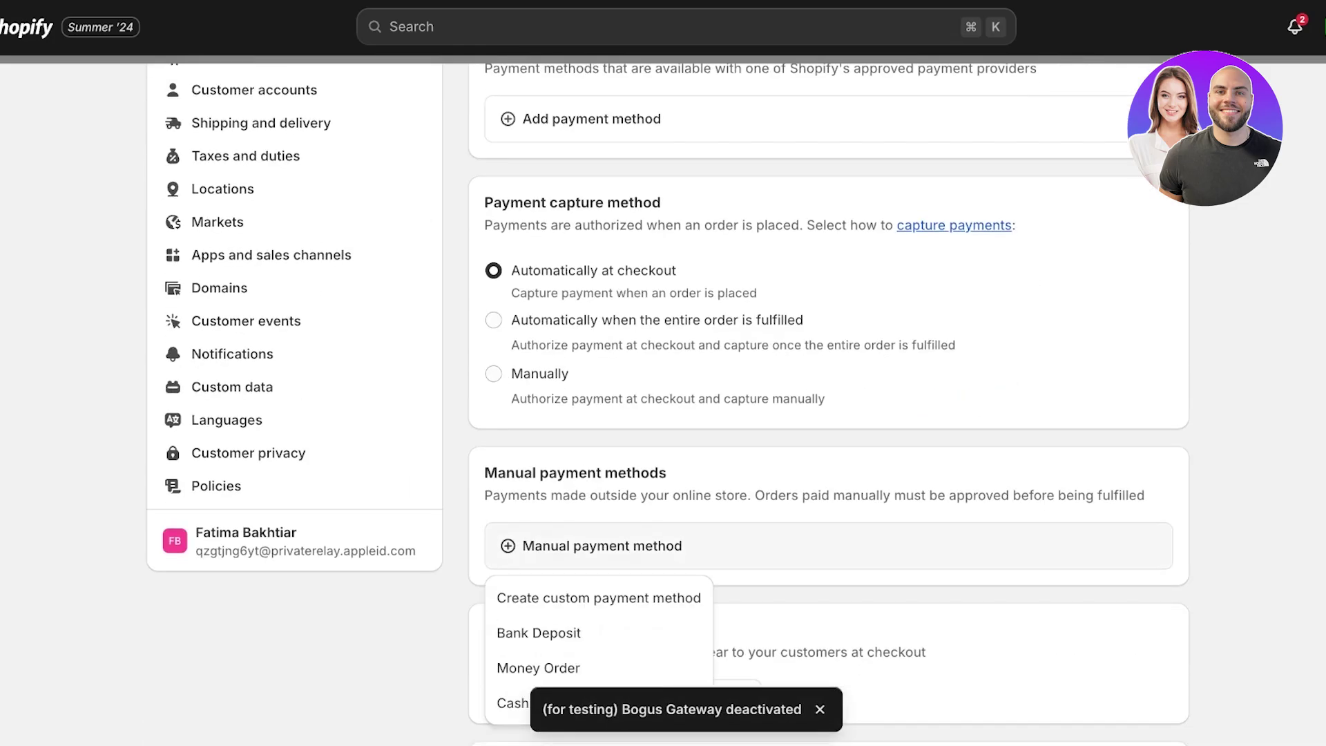
left_click(553, 703)
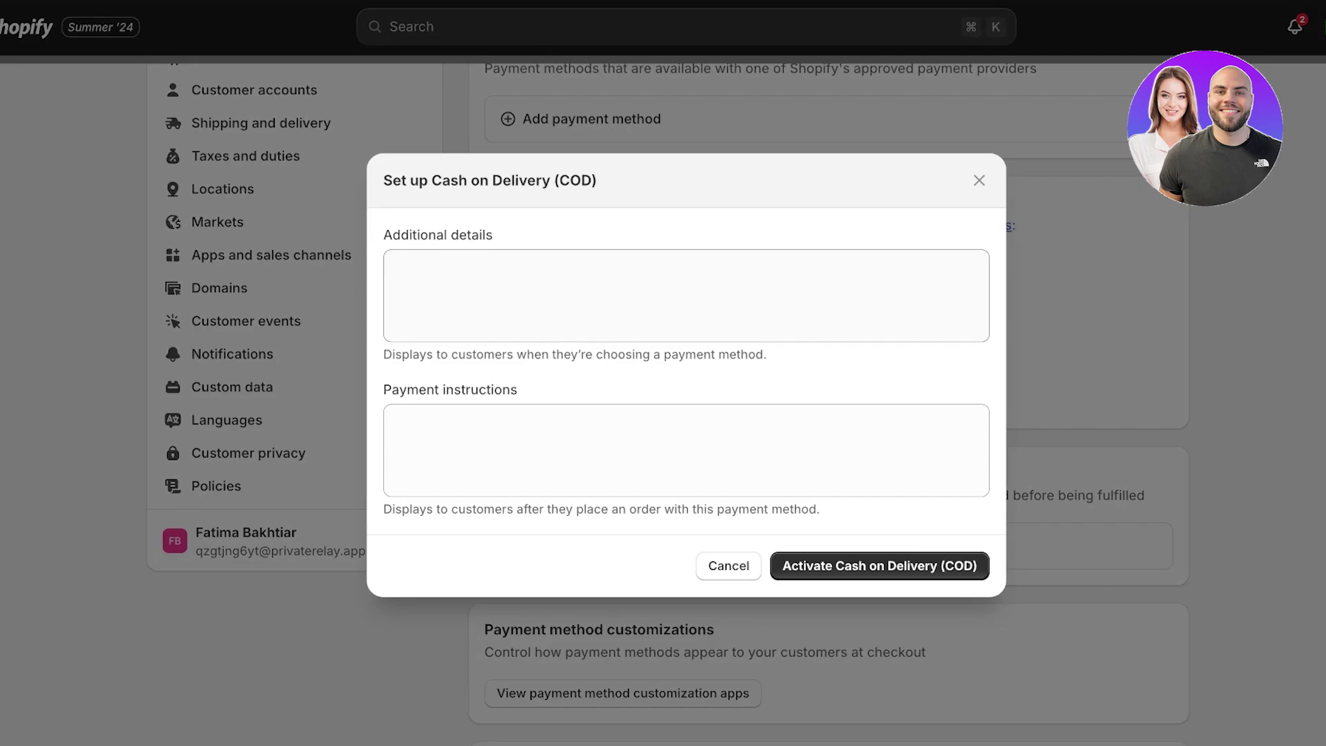
key("Return")
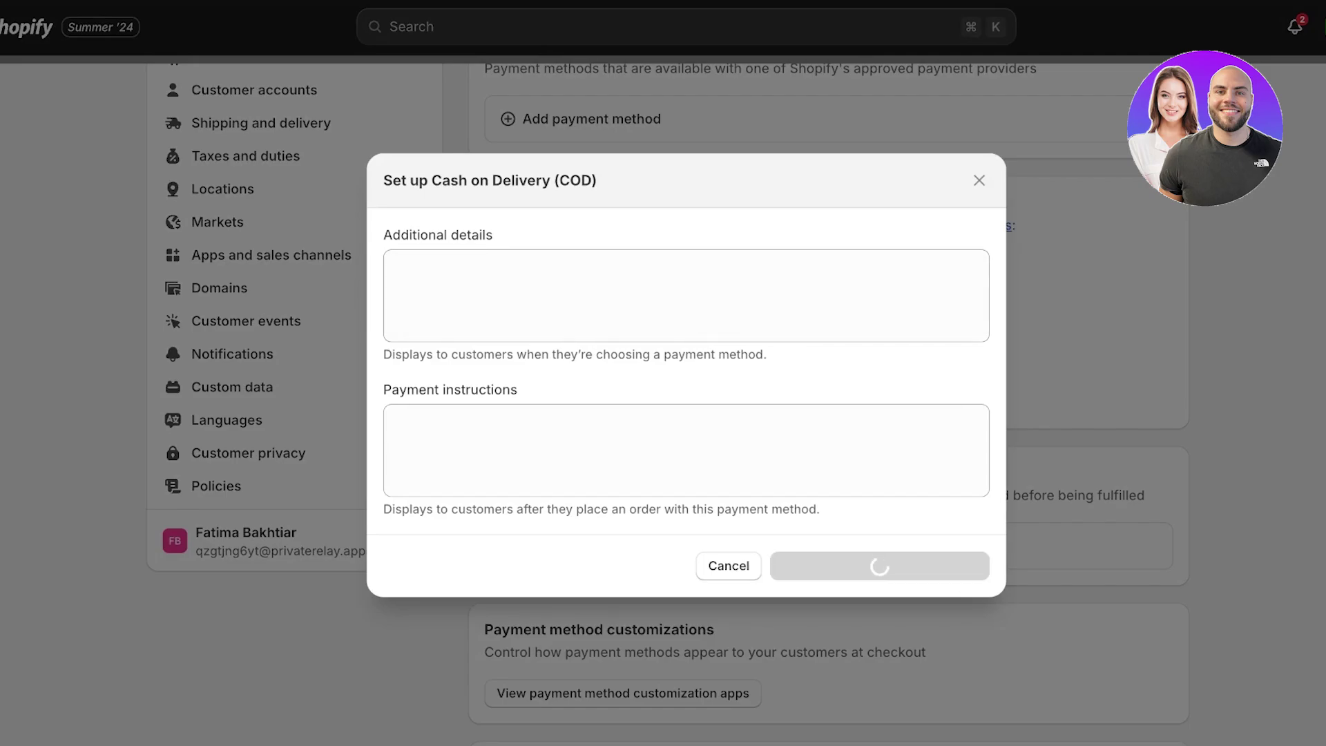
key("Escape")
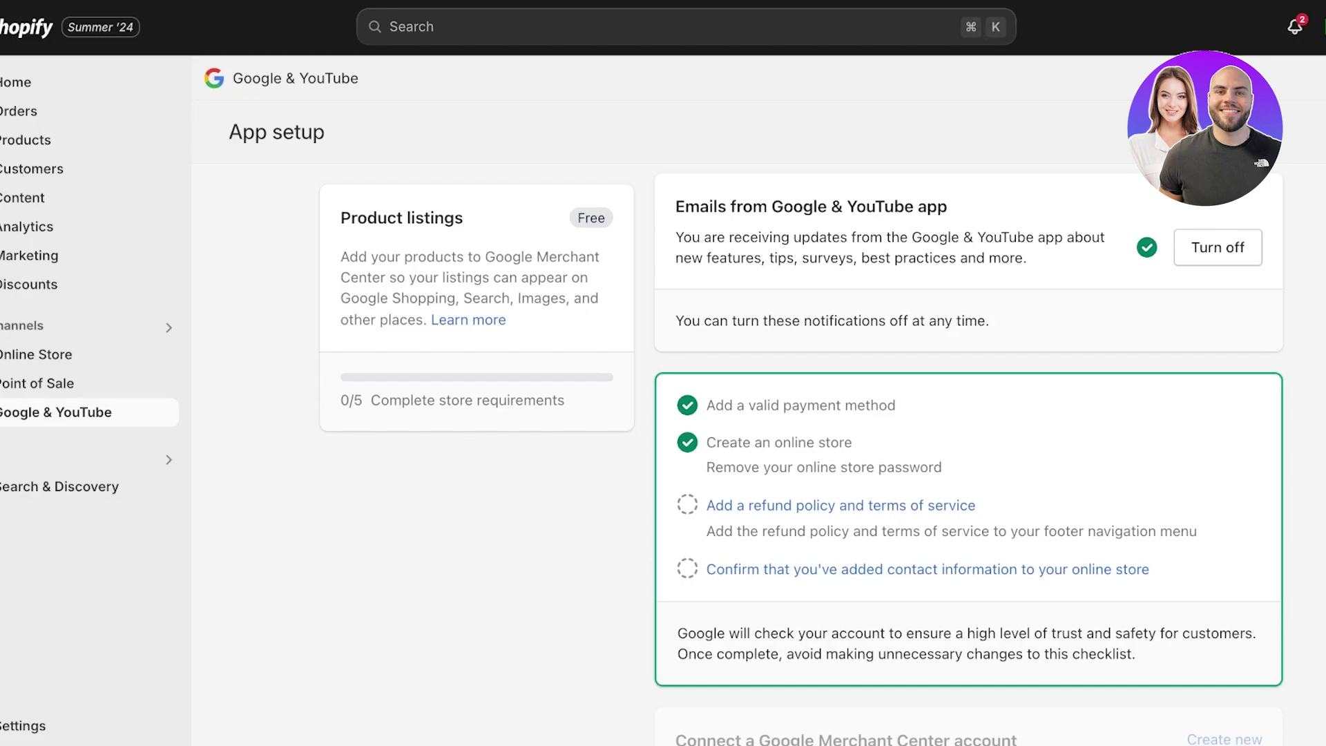
Scroll the General settings page down to Store defaults and order ID
scroll(841, 464, "down", 1)
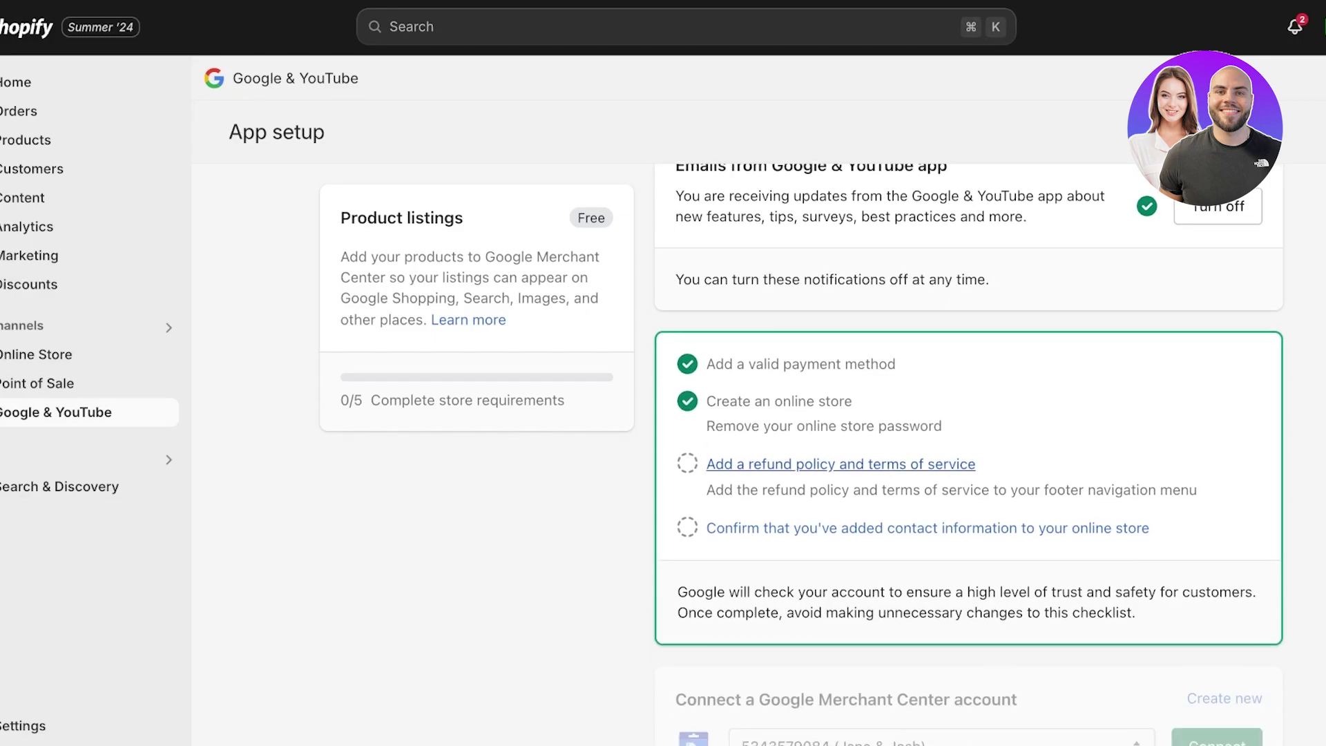
scroll(841, 442, "down", 3)
scroll(841, 442, "up", 2)
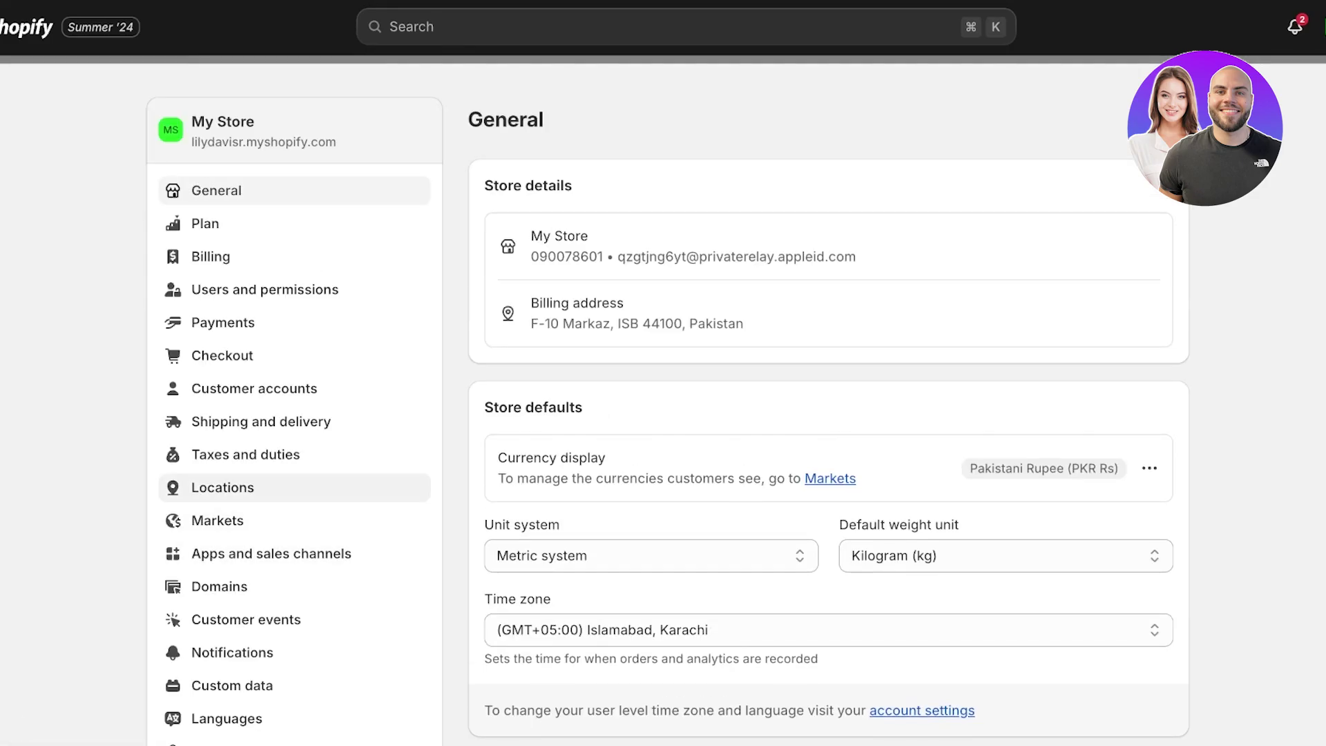
scroll(297, 487, "down", 5)
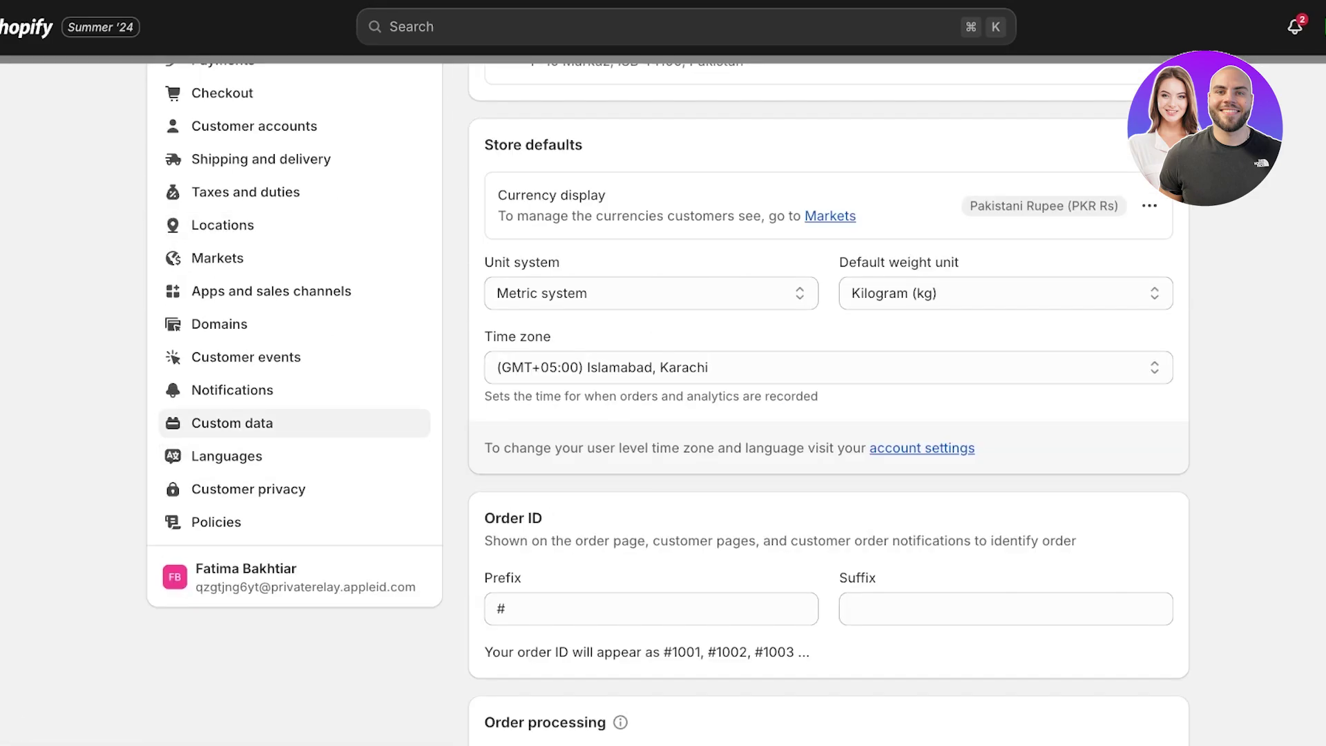
Publish the Return and refund policy using the template text
left_click(216, 521)
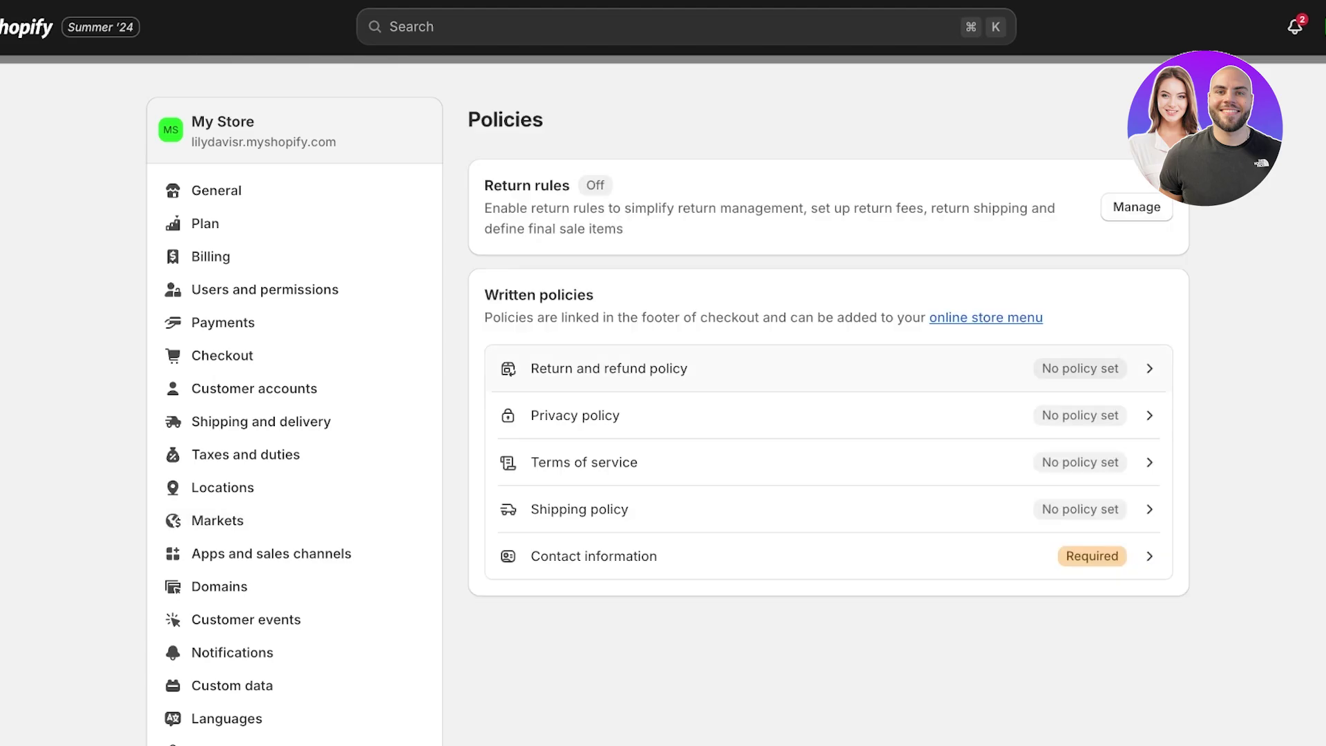
left_click(610, 369)
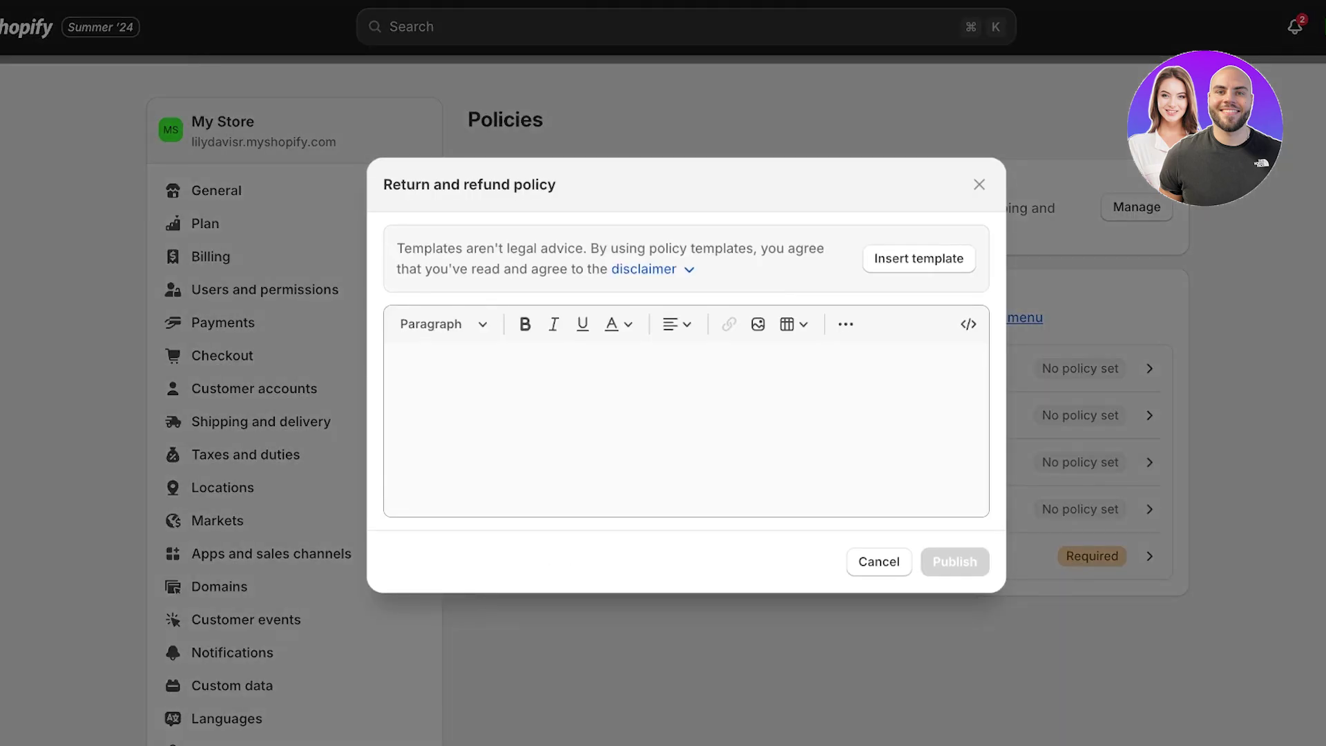
left_click(907, 259)
scroll(686, 373, "down", 2)
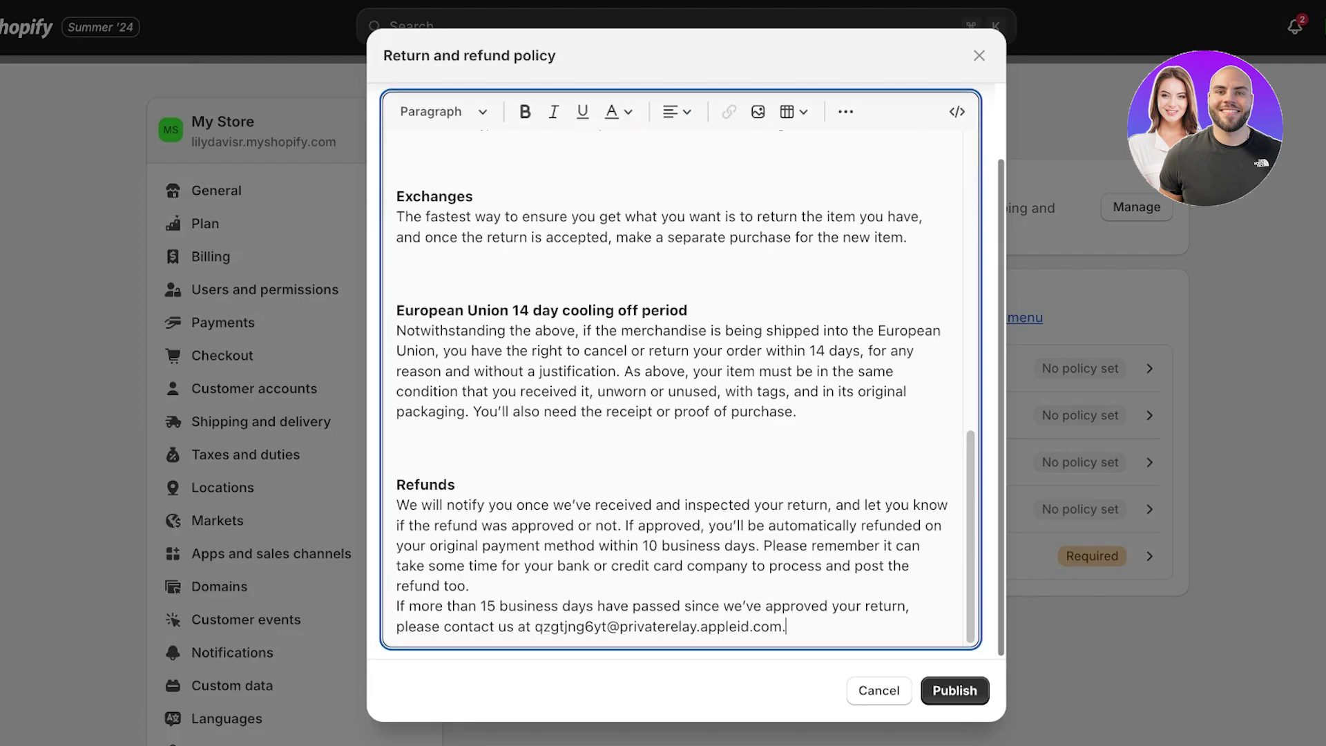
left_click(955, 691)
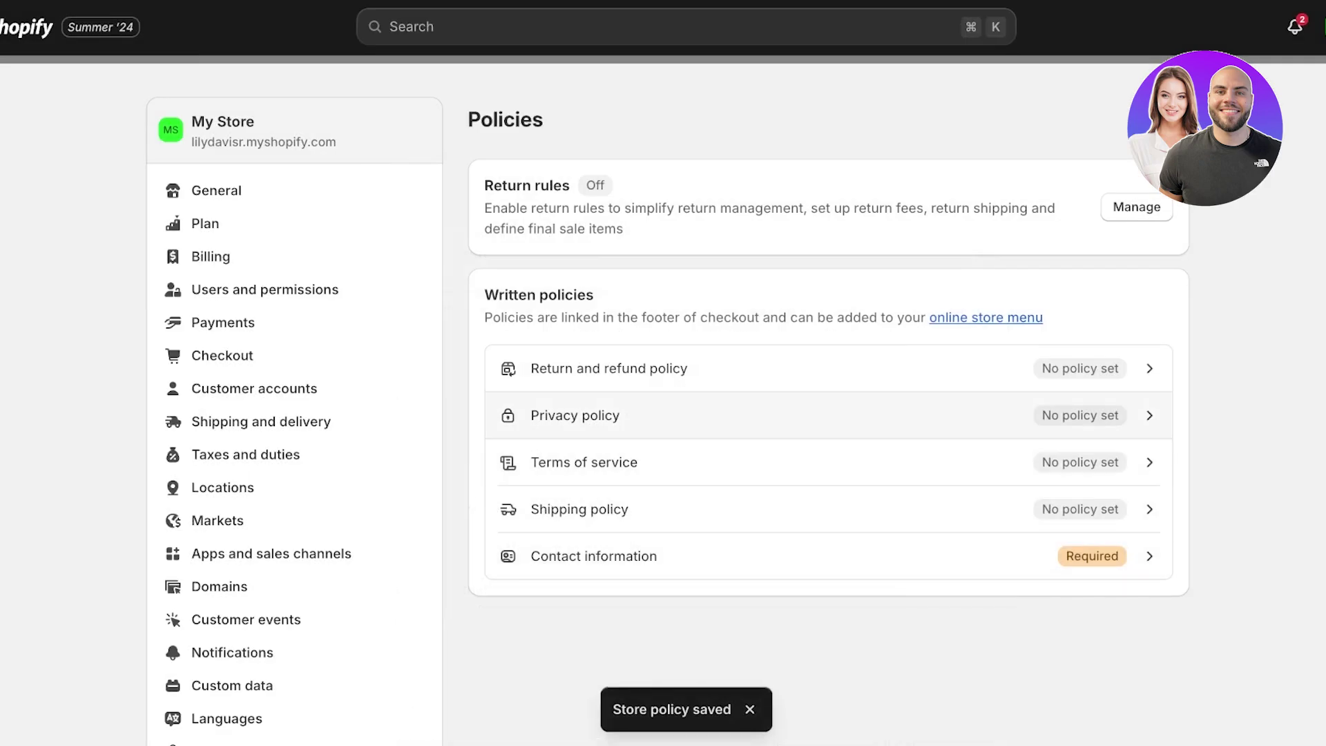
Publish the Privacy policy using the template text
left_click(575, 415)
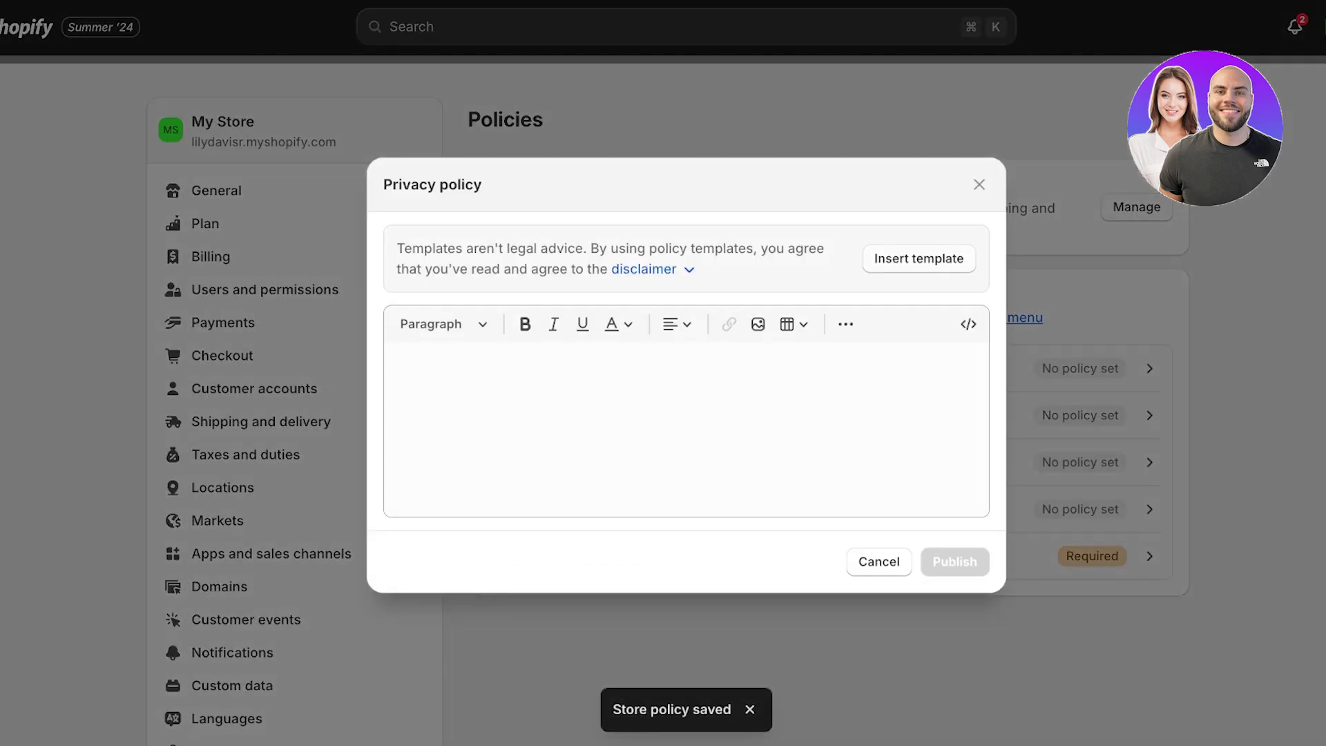
left_click(908, 258)
left_click(954, 691)
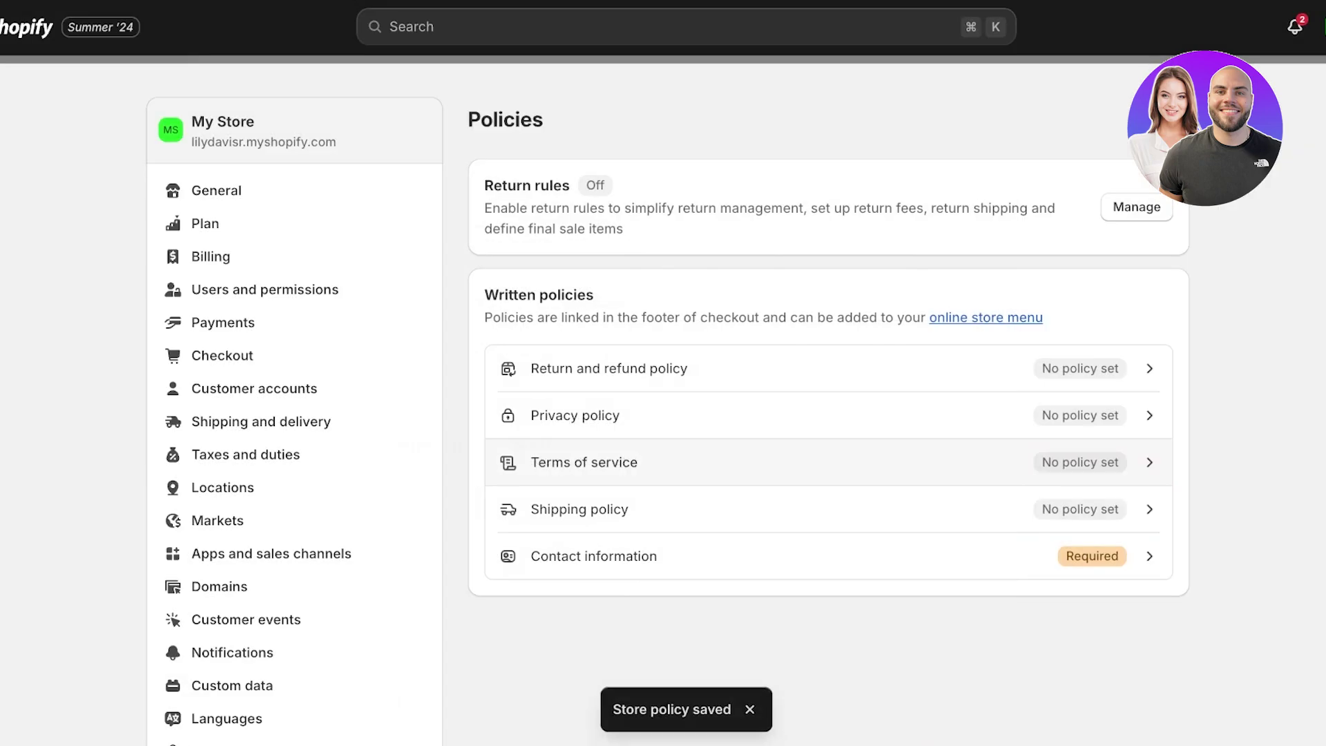
Publish the Terms of service from its template, then open the Shipping policy
left_click(584, 462)
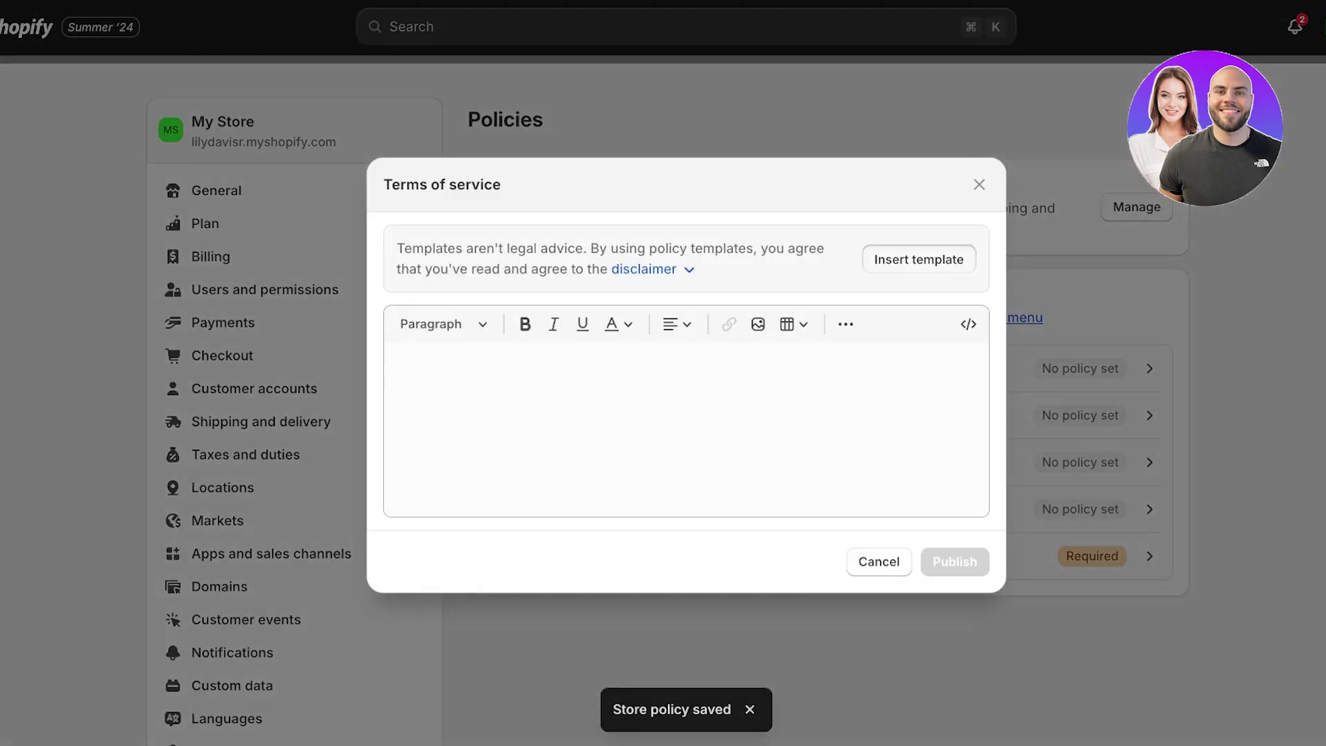
left_click(907, 257)
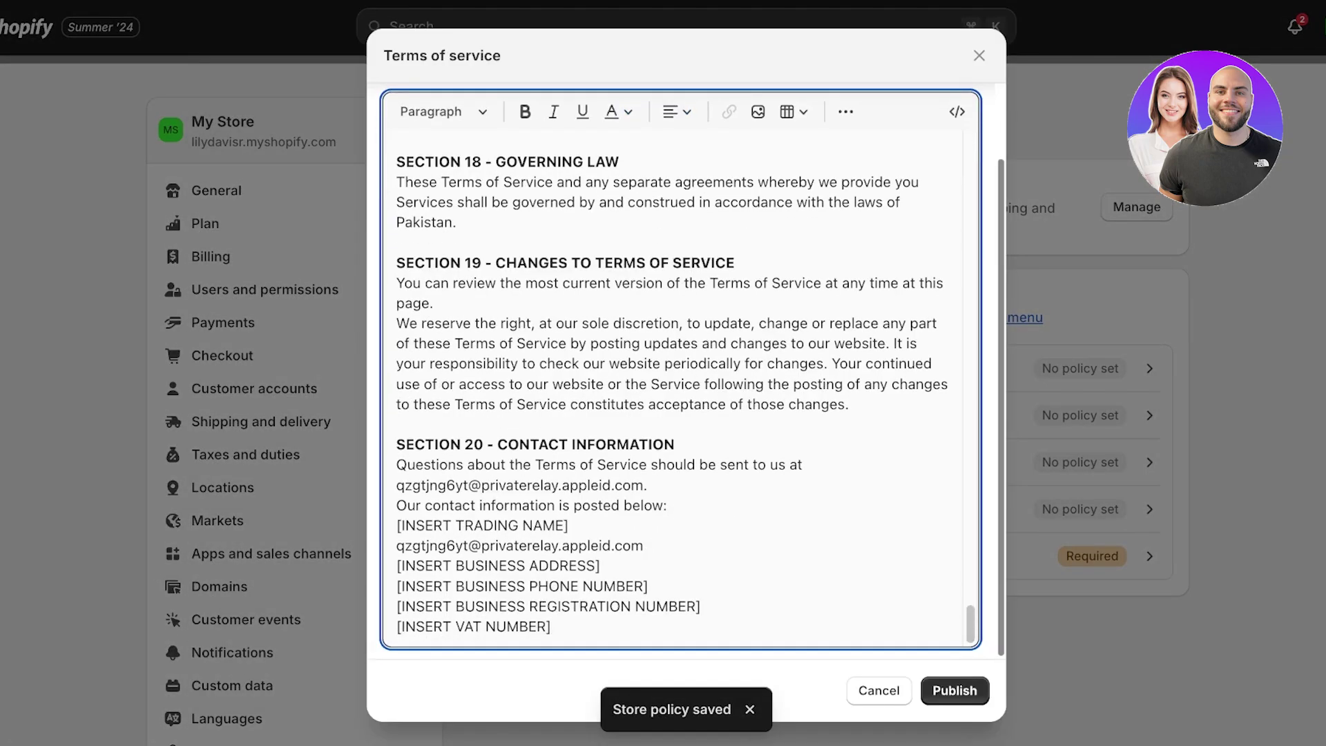
scroll(680, 387, "up", 5)
scroll(680, 387, "up", 5)
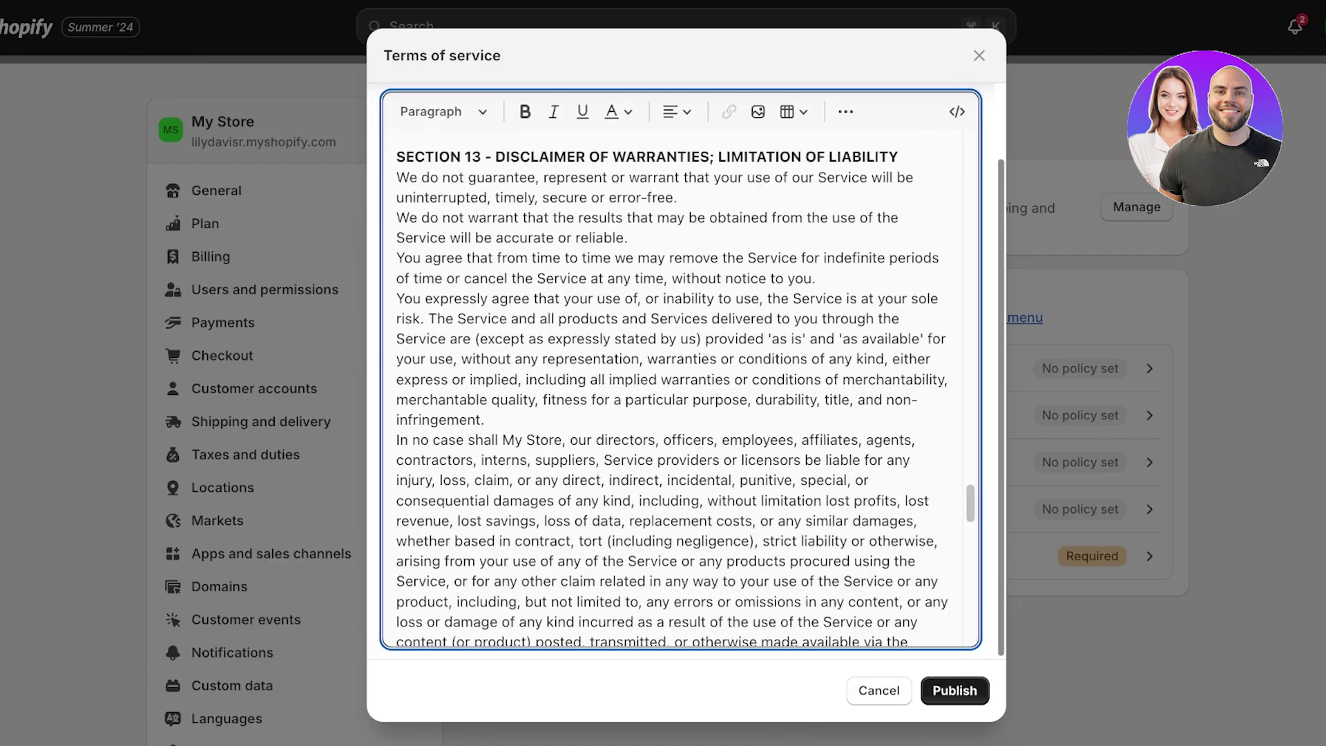
left_click(955, 690)
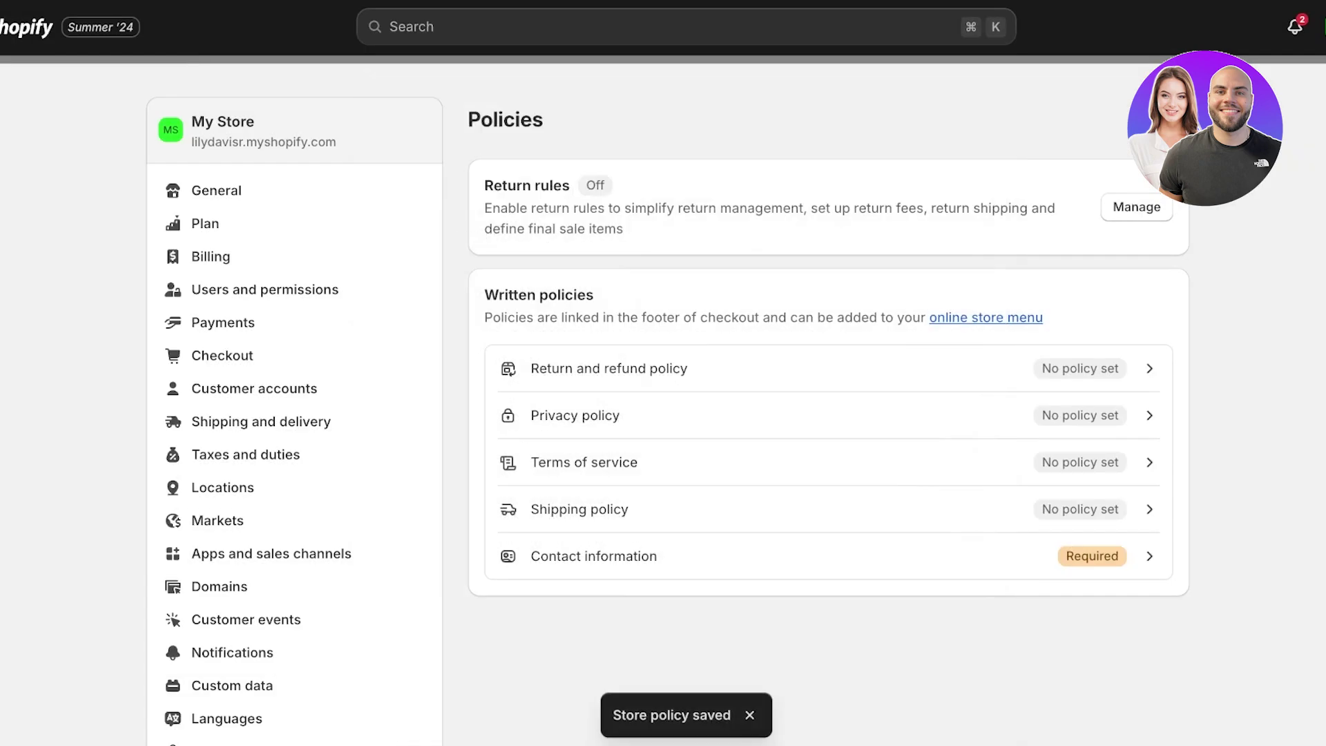
left_click(580, 509)
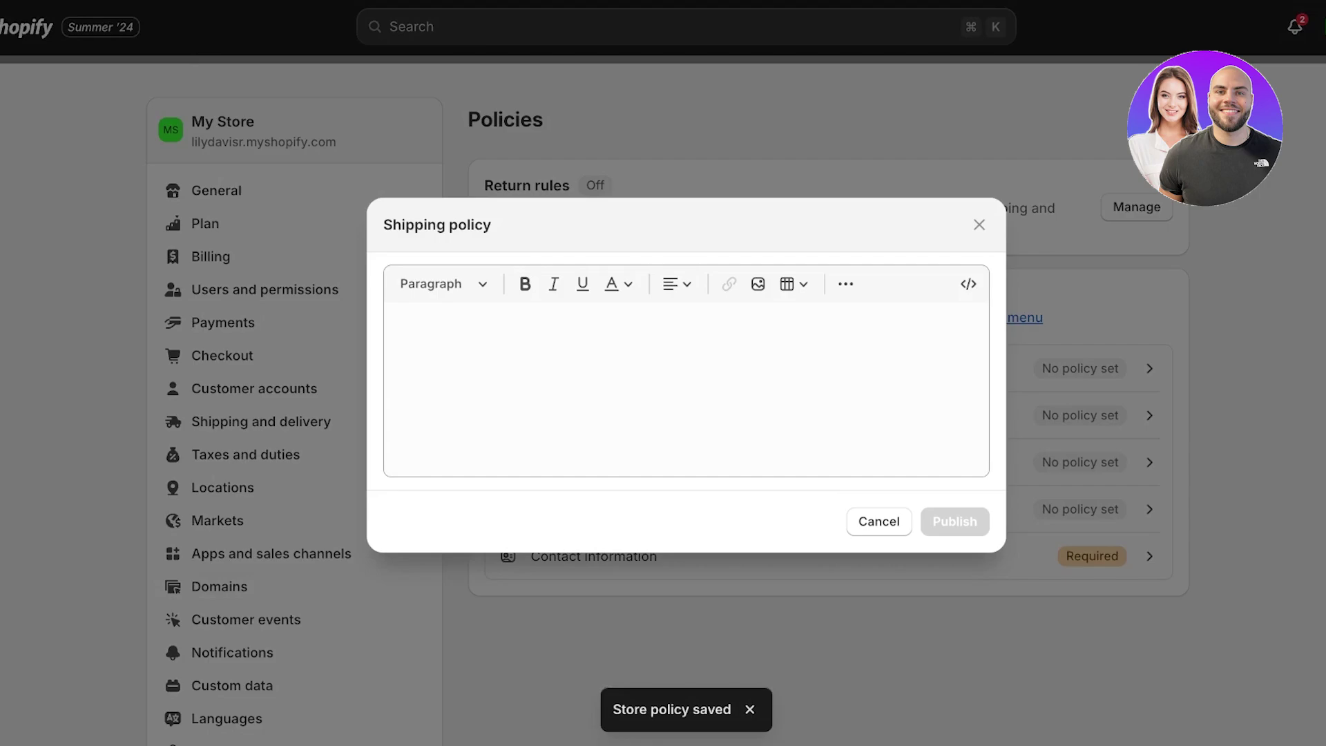
Publish a Shipping policy reading '5-10 day shipping period nationally'
left_click(397, 323)
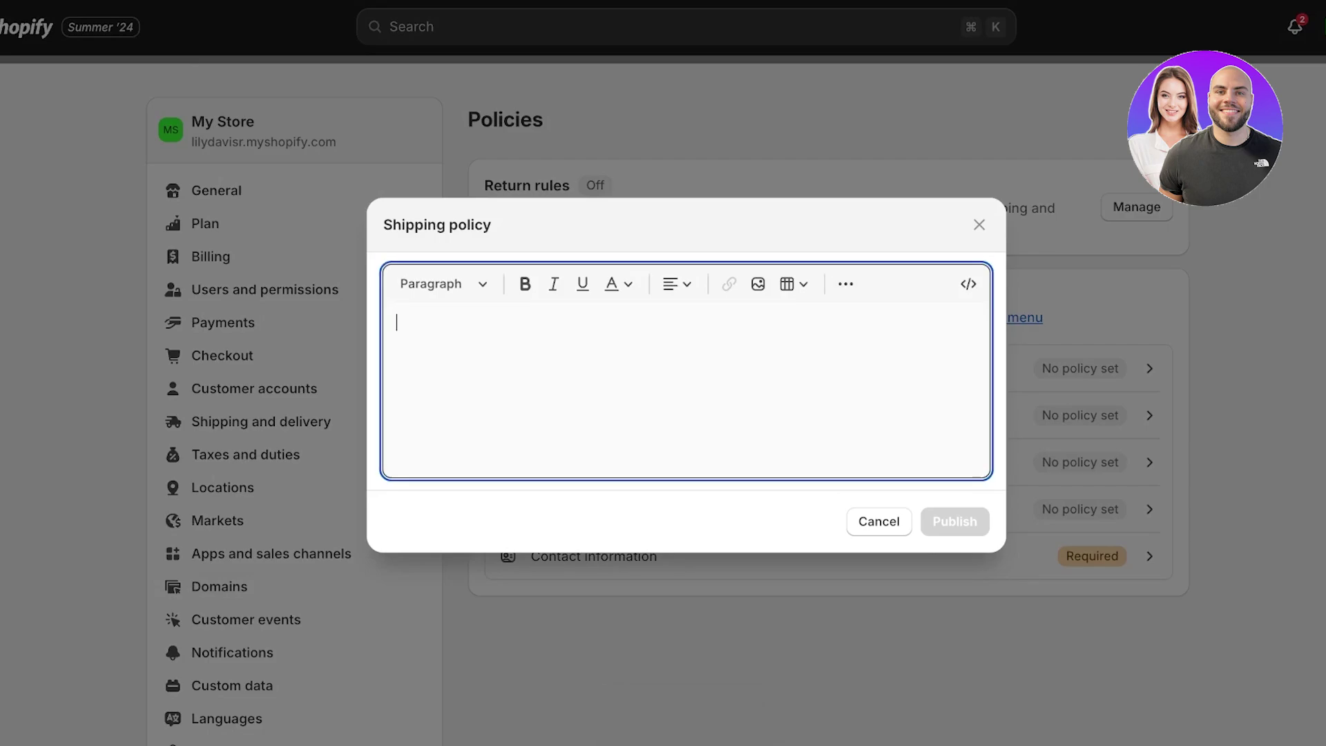
type("5-10")
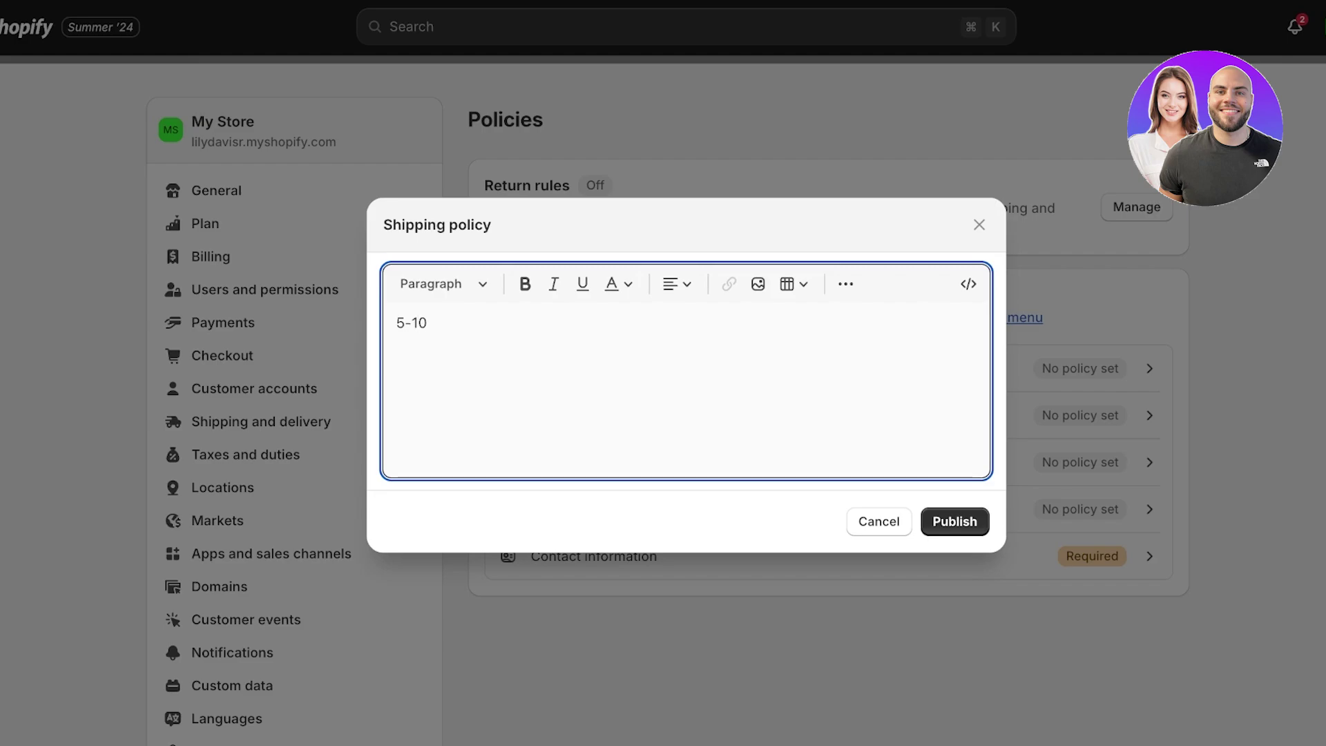
type(" day shipping period nationally")
key("Return")
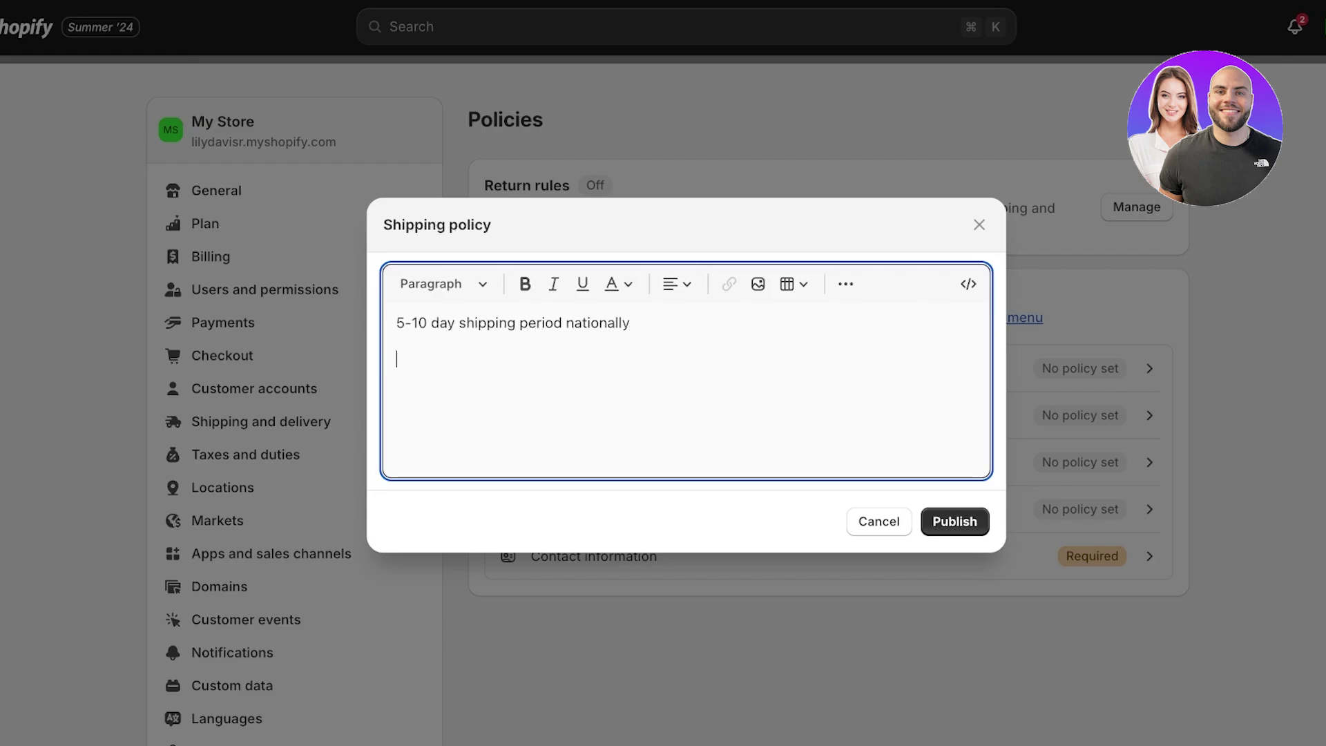
left_click(955, 521)
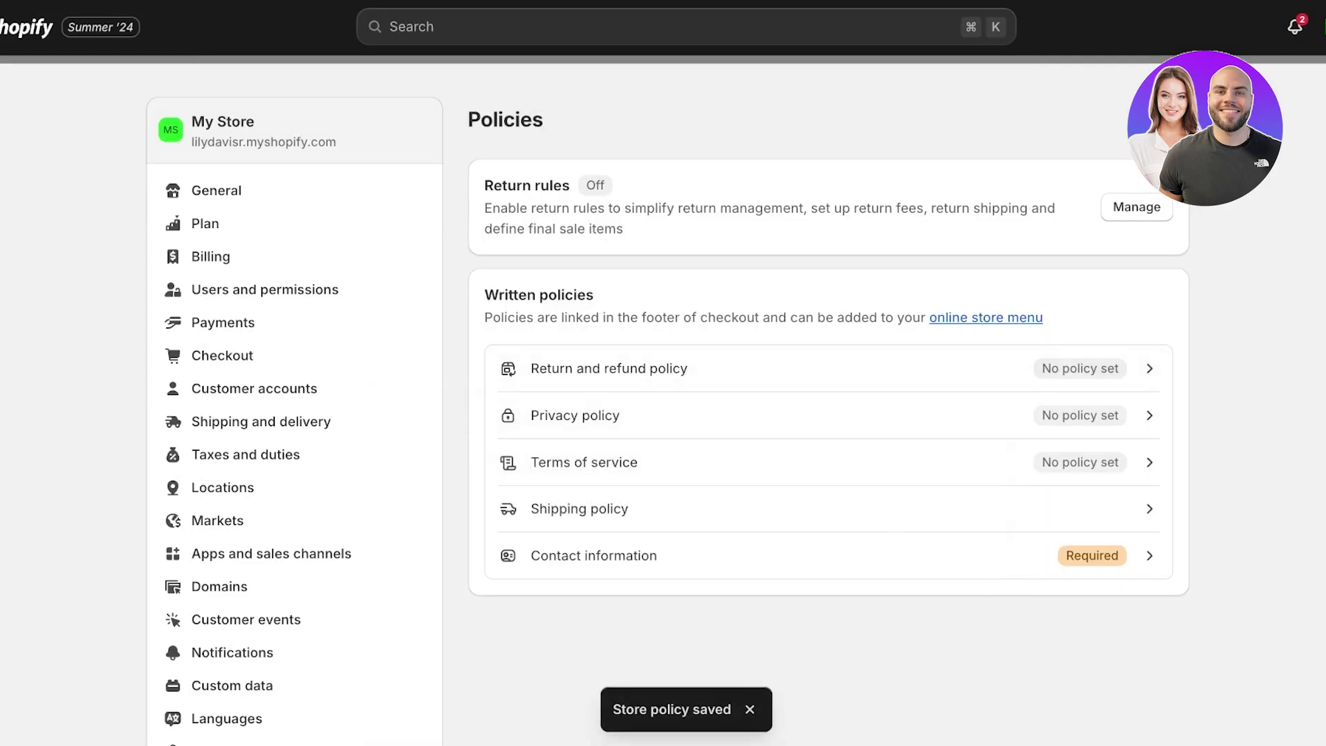
left_click(594, 555)
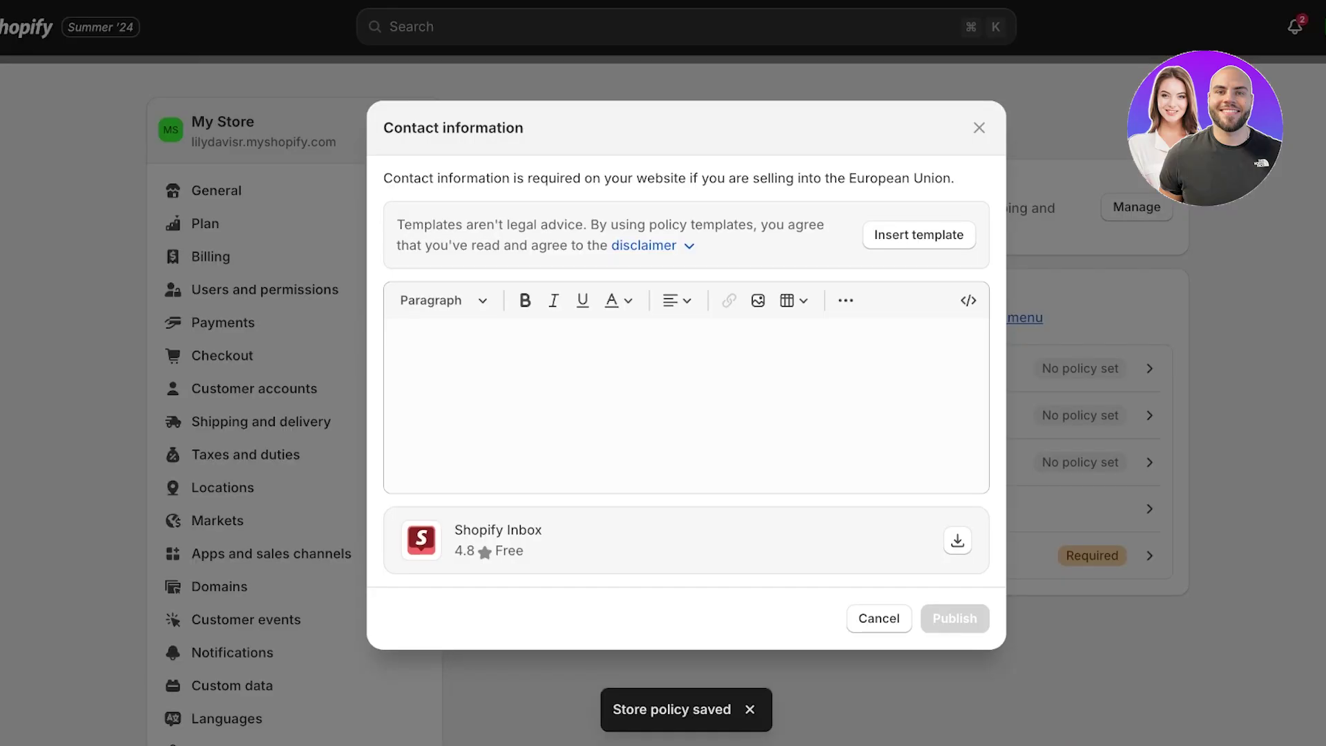
Fill the contact information from the template and enter a custom trade name
left_click(397, 339)
left_click(919, 234)
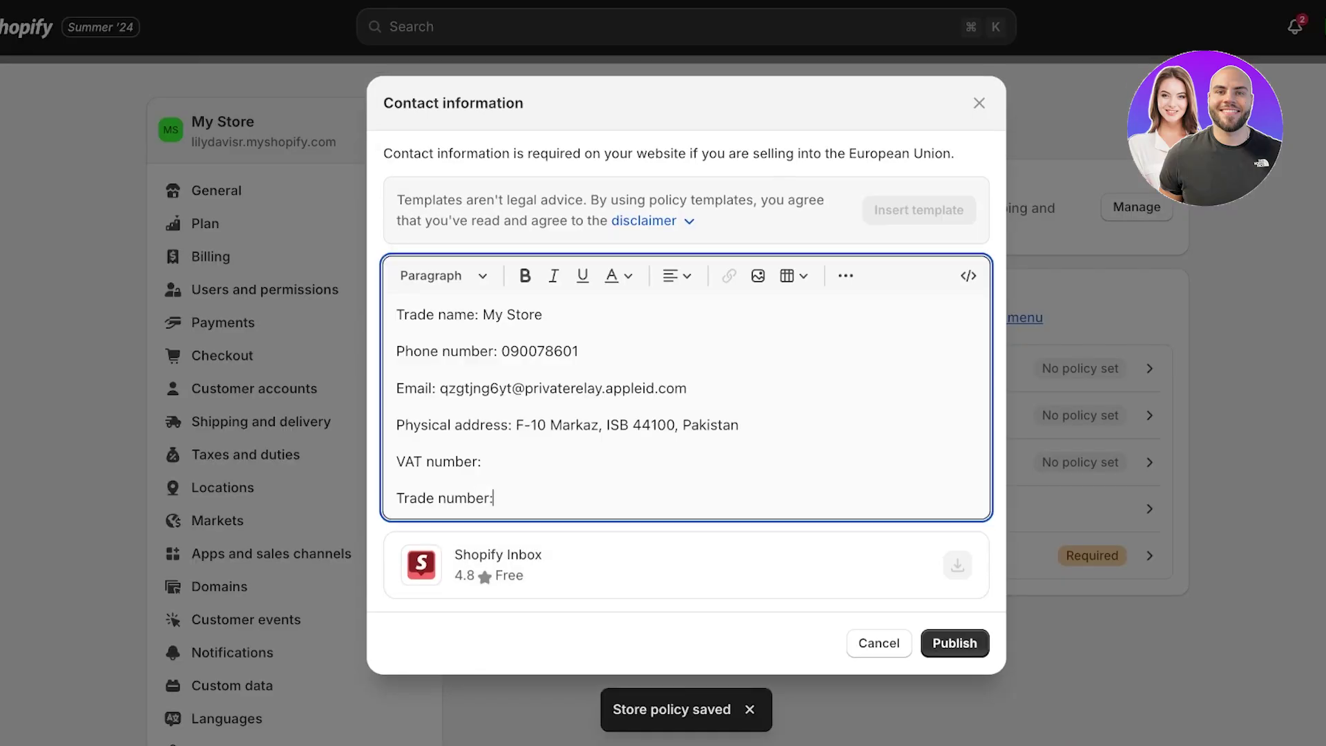
left_click_drag(483, 315, 542, 314)
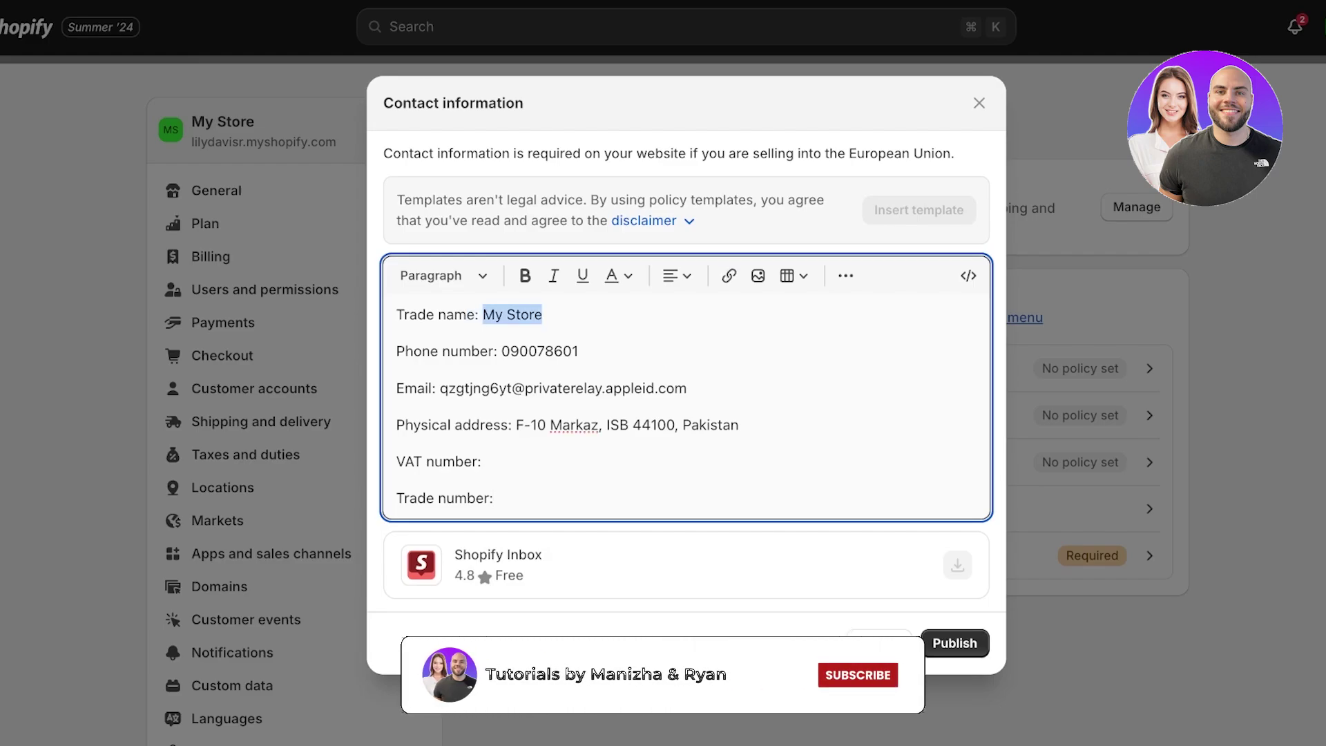
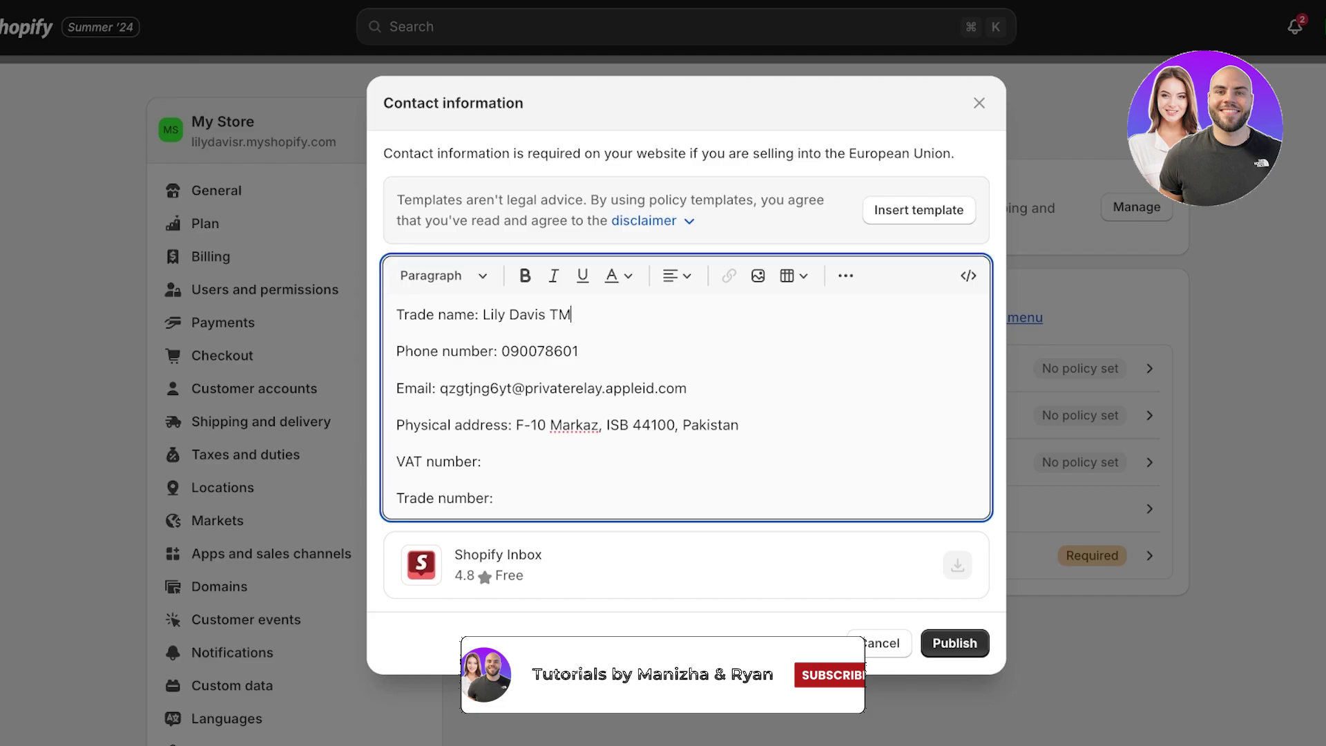
Remove the empty VAT and trade number lines, publish, and return to Google & YouTube
left_click_drag(440, 389, 512, 389)
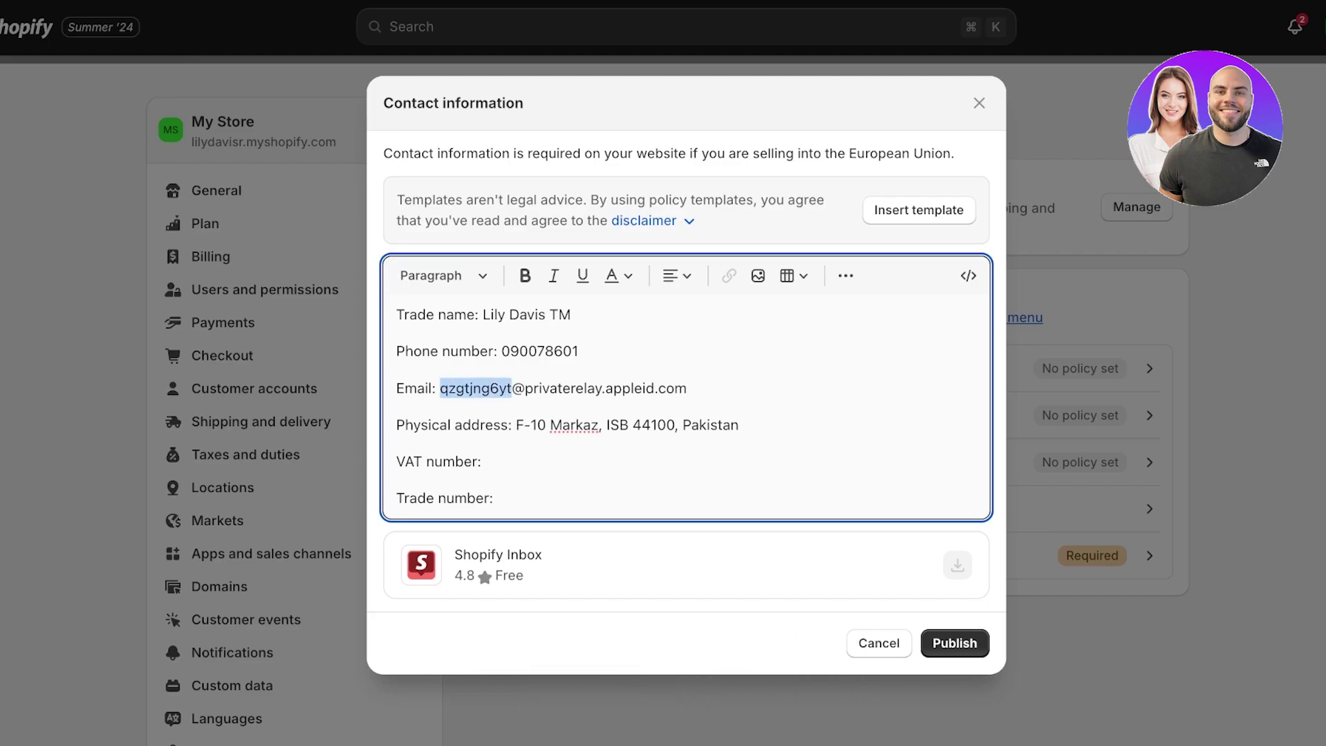
left_click(397, 461)
left_click_drag(396, 498, 397, 461)
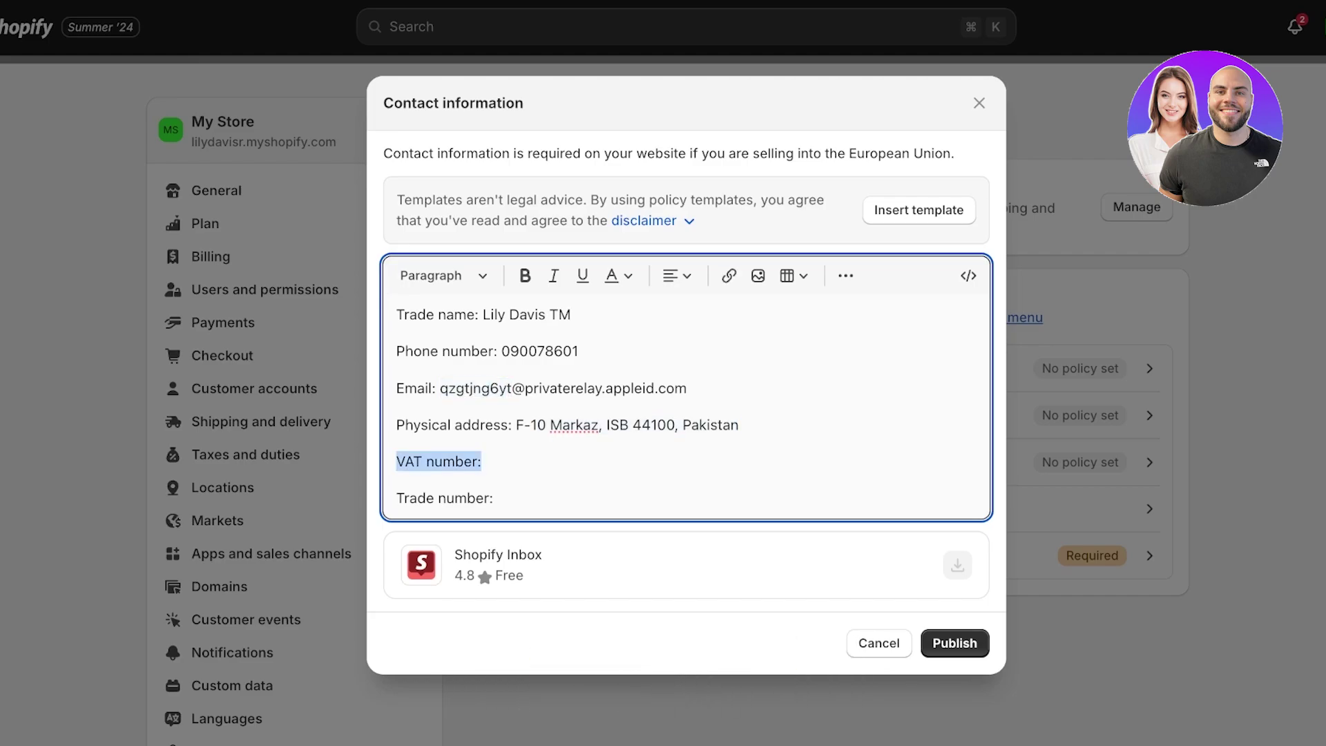
left_click_drag(493, 498, 397, 461)
key("BackSpace")
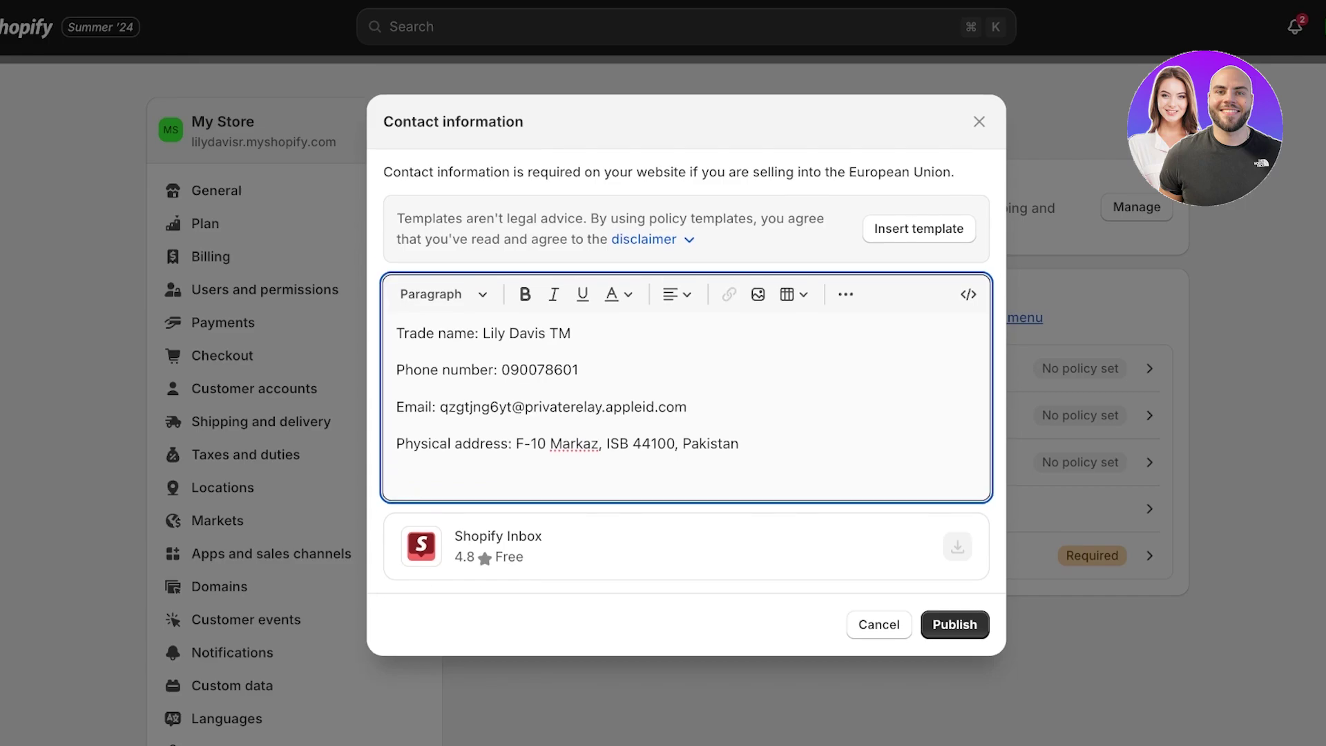
left_click(955, 625)
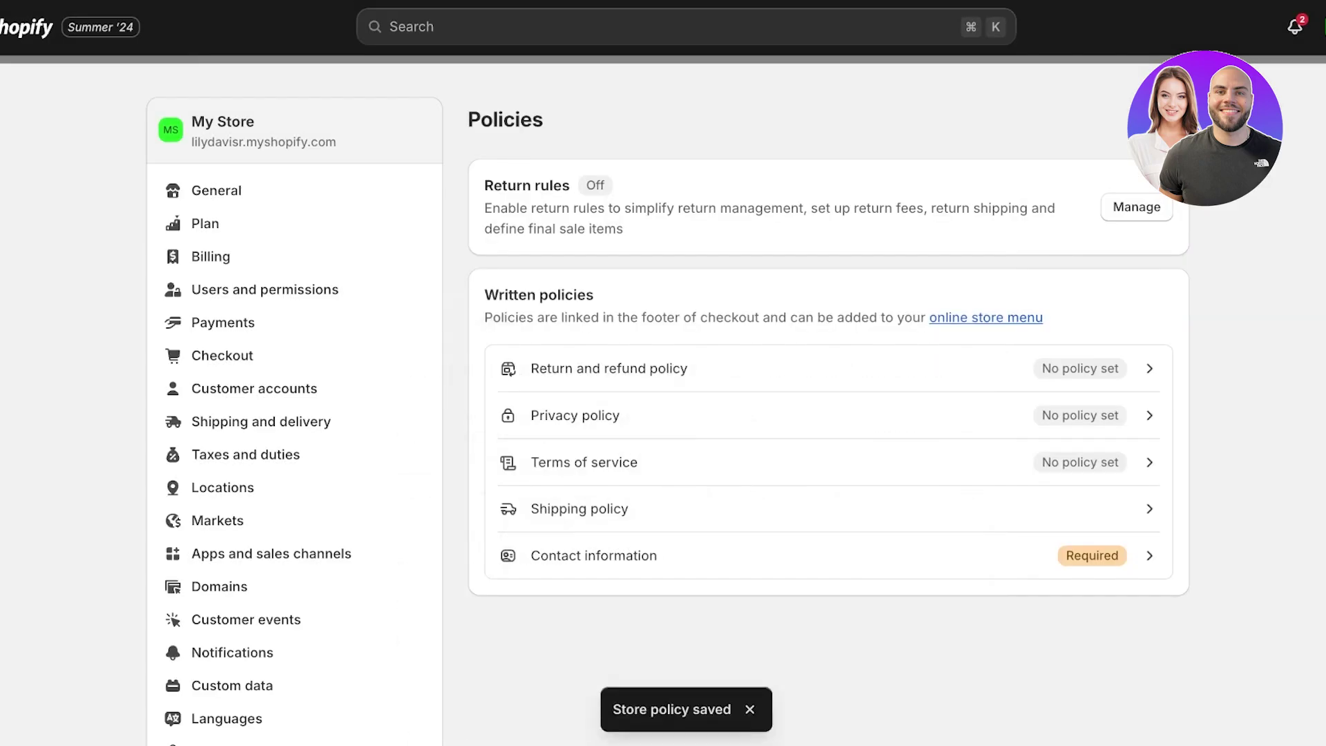
scroll(829, 414, "down", 3)
scroll(829, 415, "up", 3)
key("Escape")
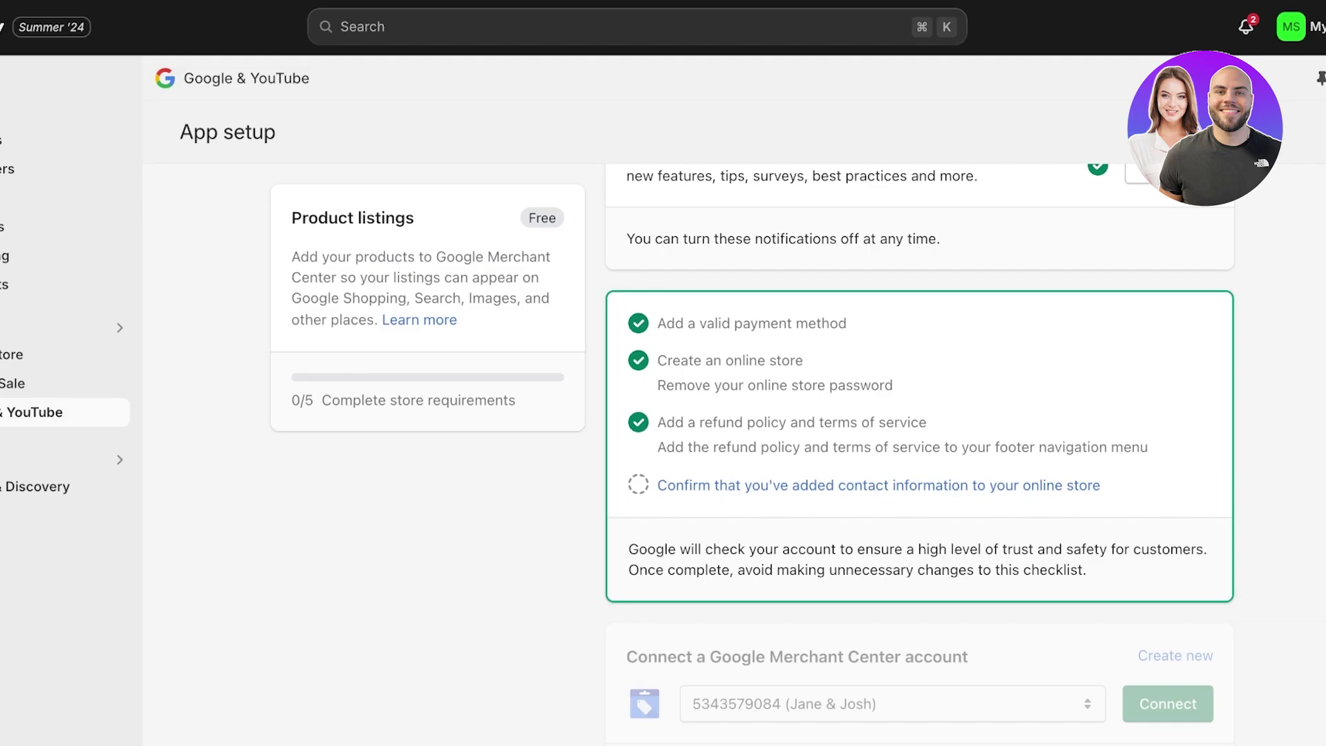
Confirm in the Google & YouTube setup that contact information has been added
left_click(878, 485)
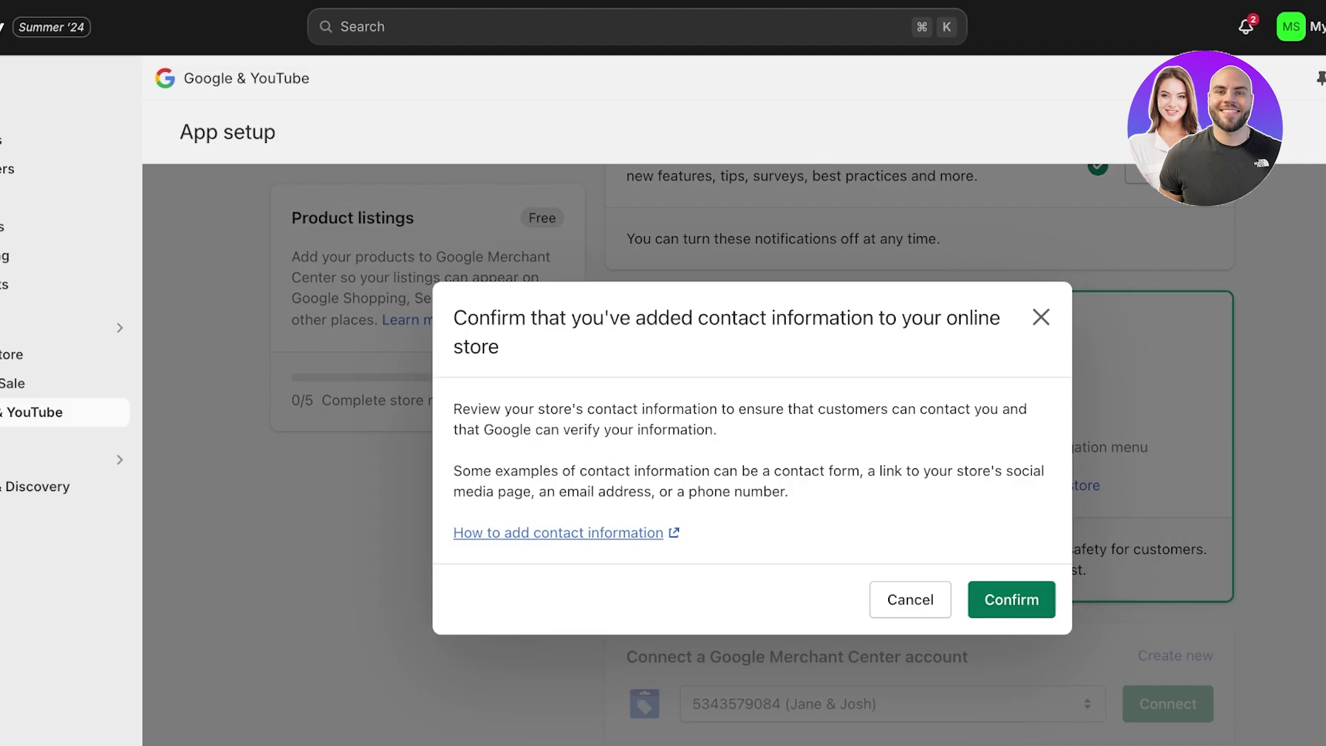
left_click(1012, 599)
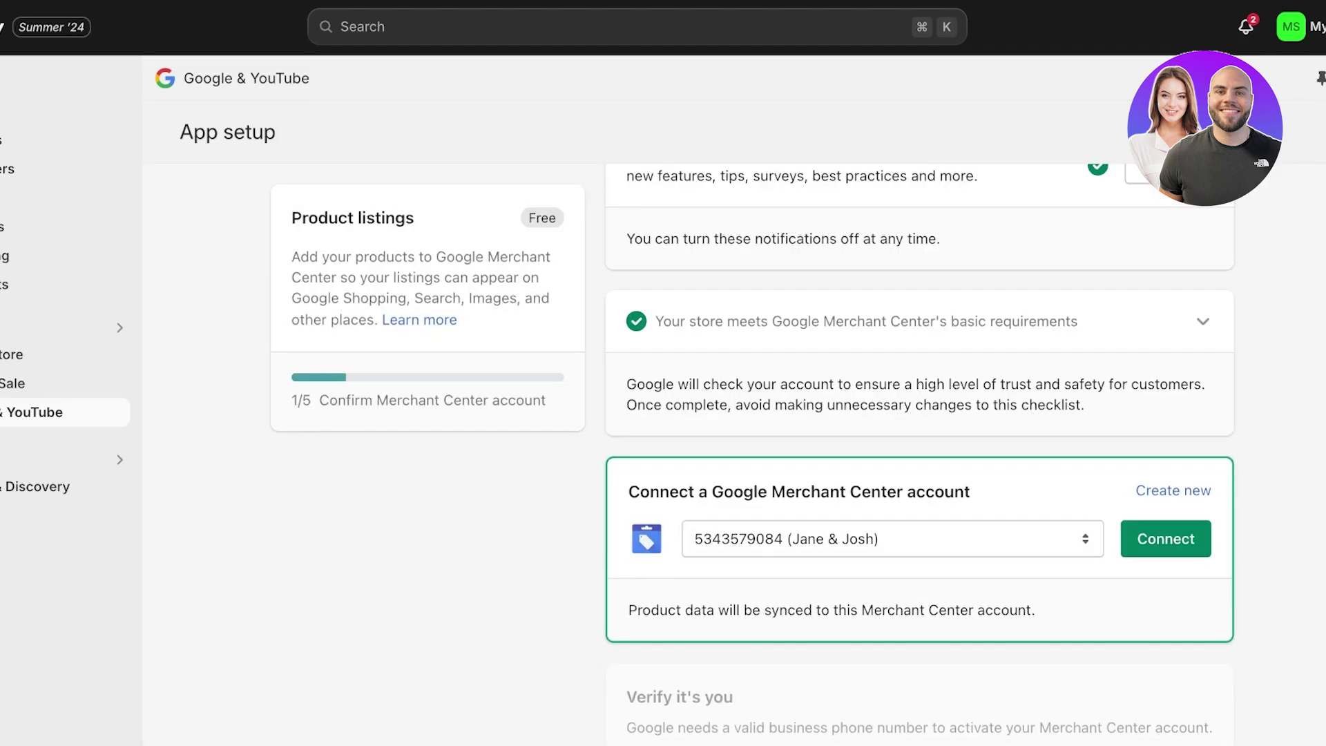
Try connecting the existing Merchant Center account and find it already linked to another store
scroll(918, 449, "down", 4)
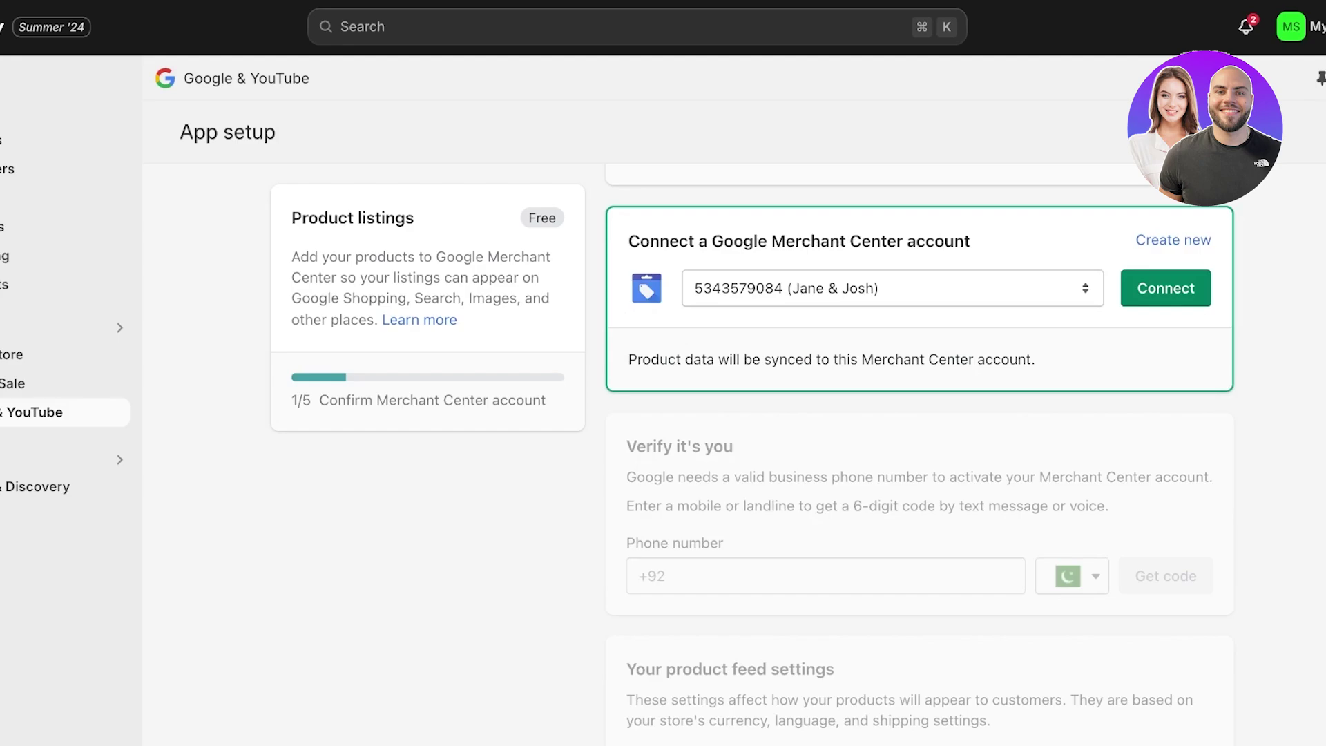
left_click(892, 288)
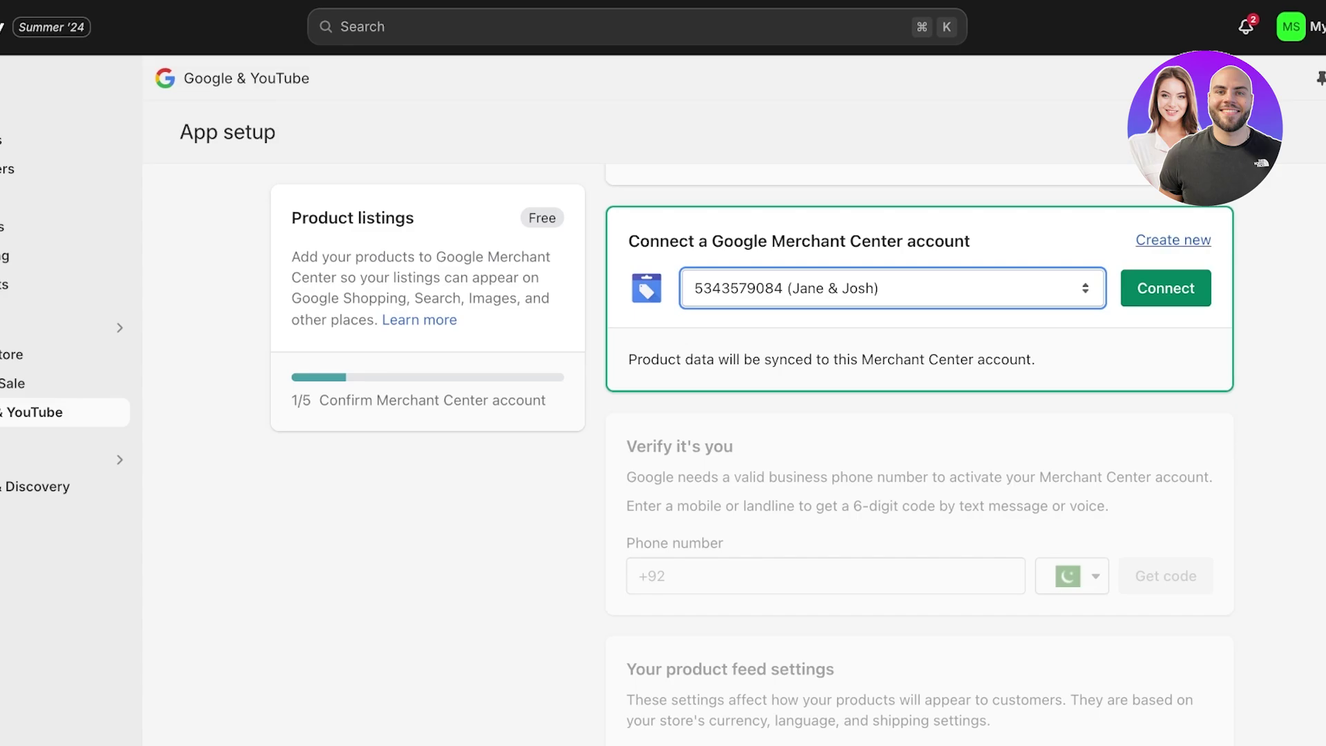
left_click(1174, 240)
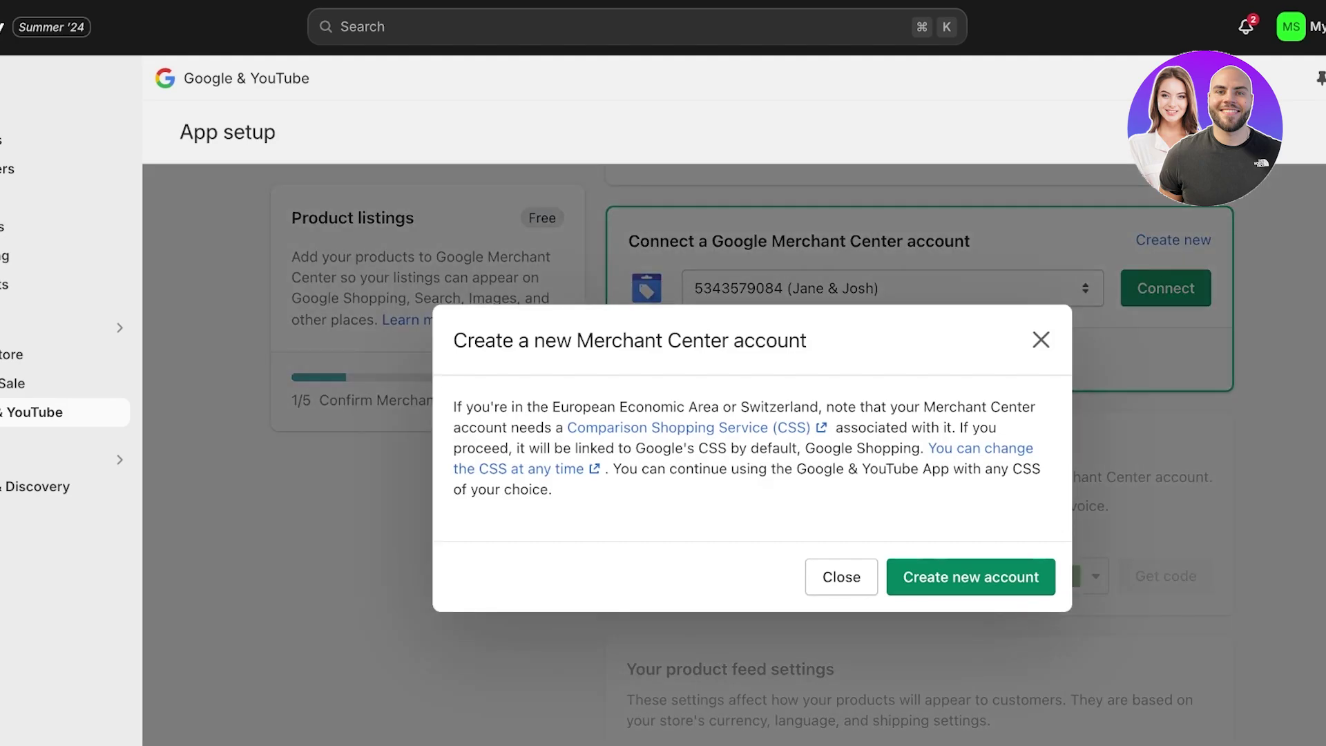
left_click(842, 577)
left_click(1166, 288)
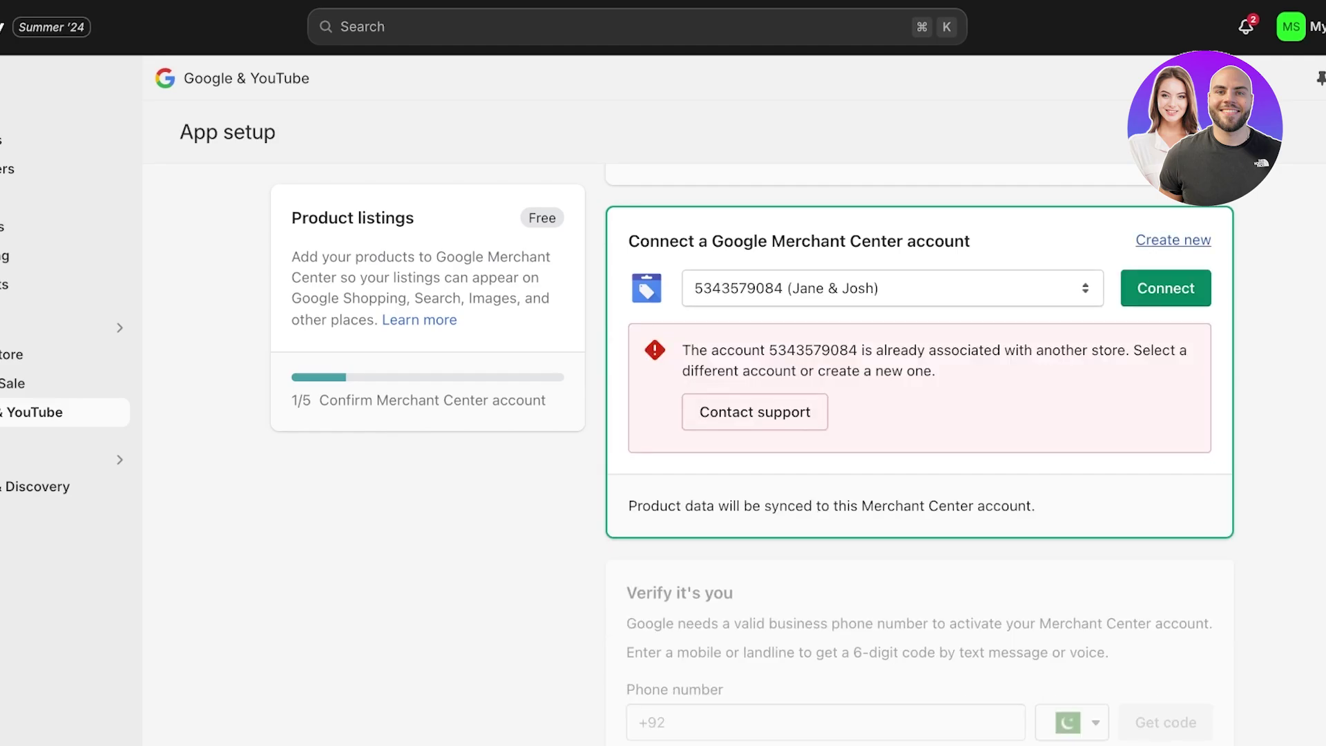
left_click_drag(709, 350, 936, 371)
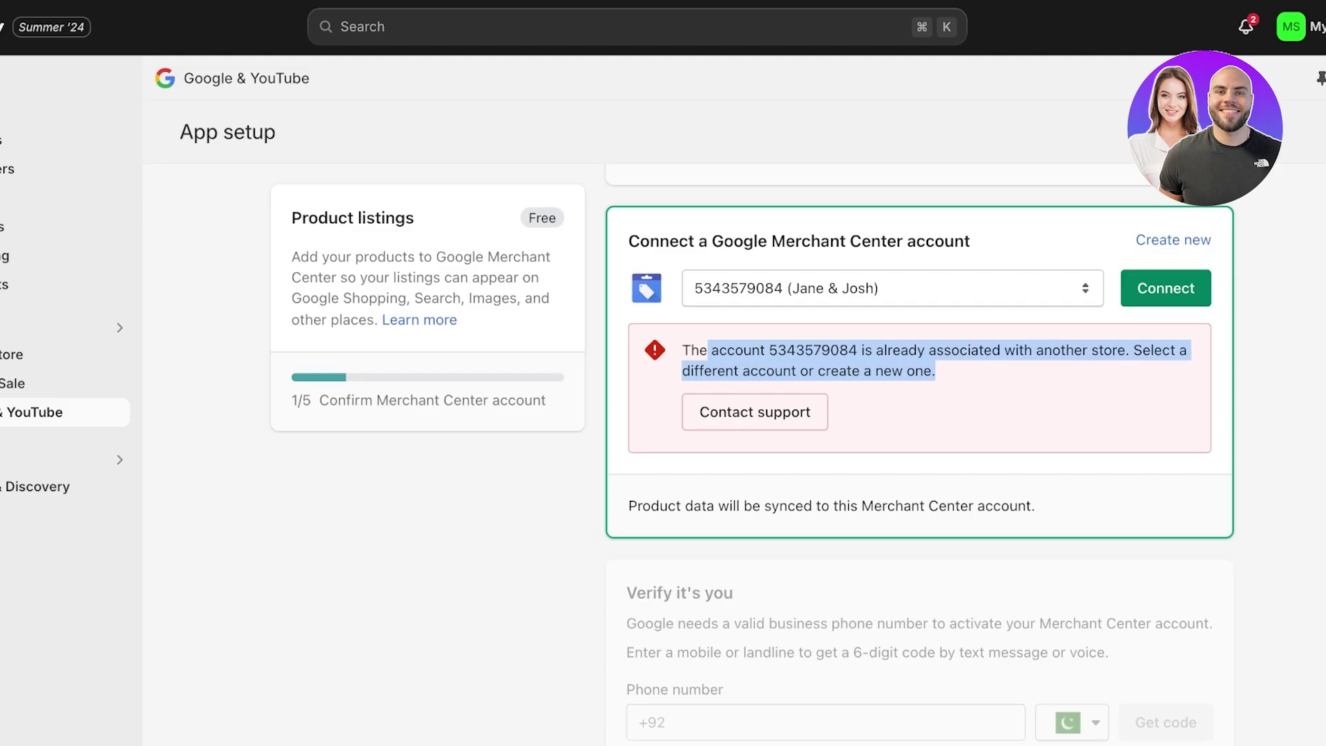
Create a new Merchant Center account for My Store and connect it
left_click(1174, 239)
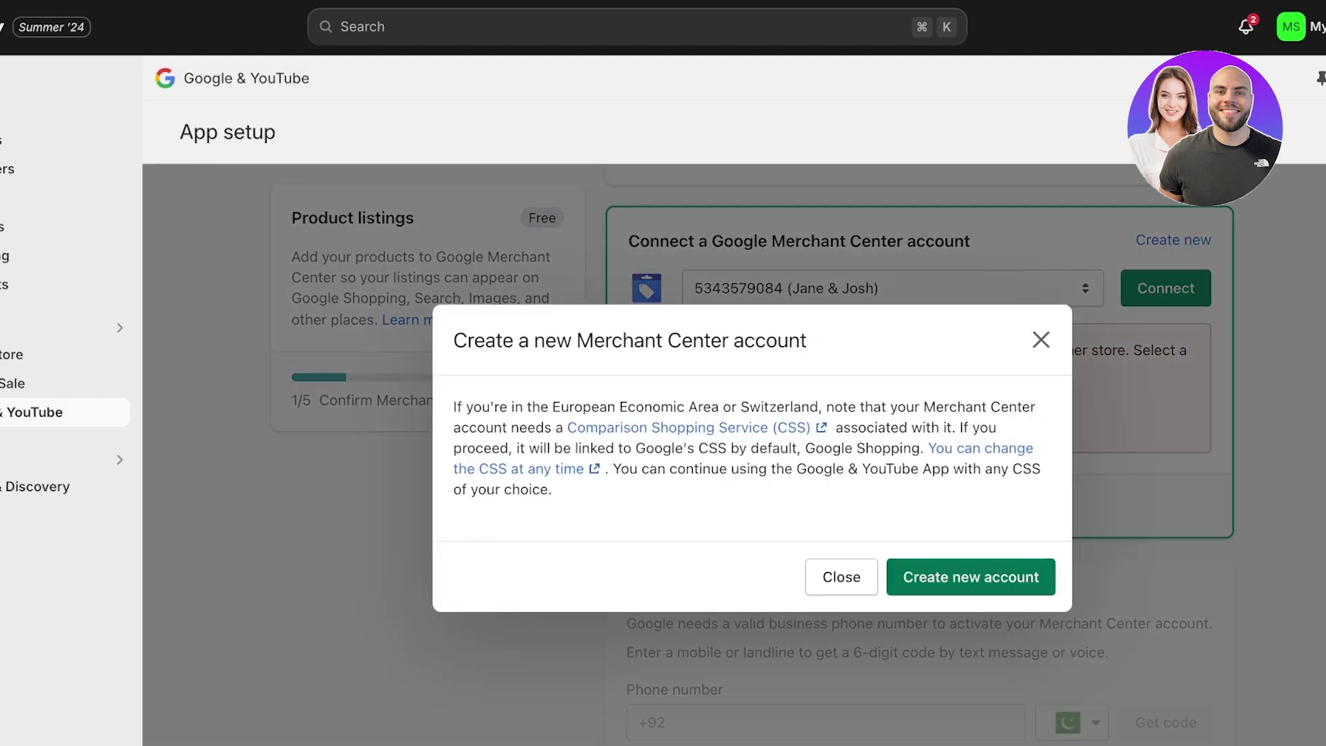
left_click(970, 576)
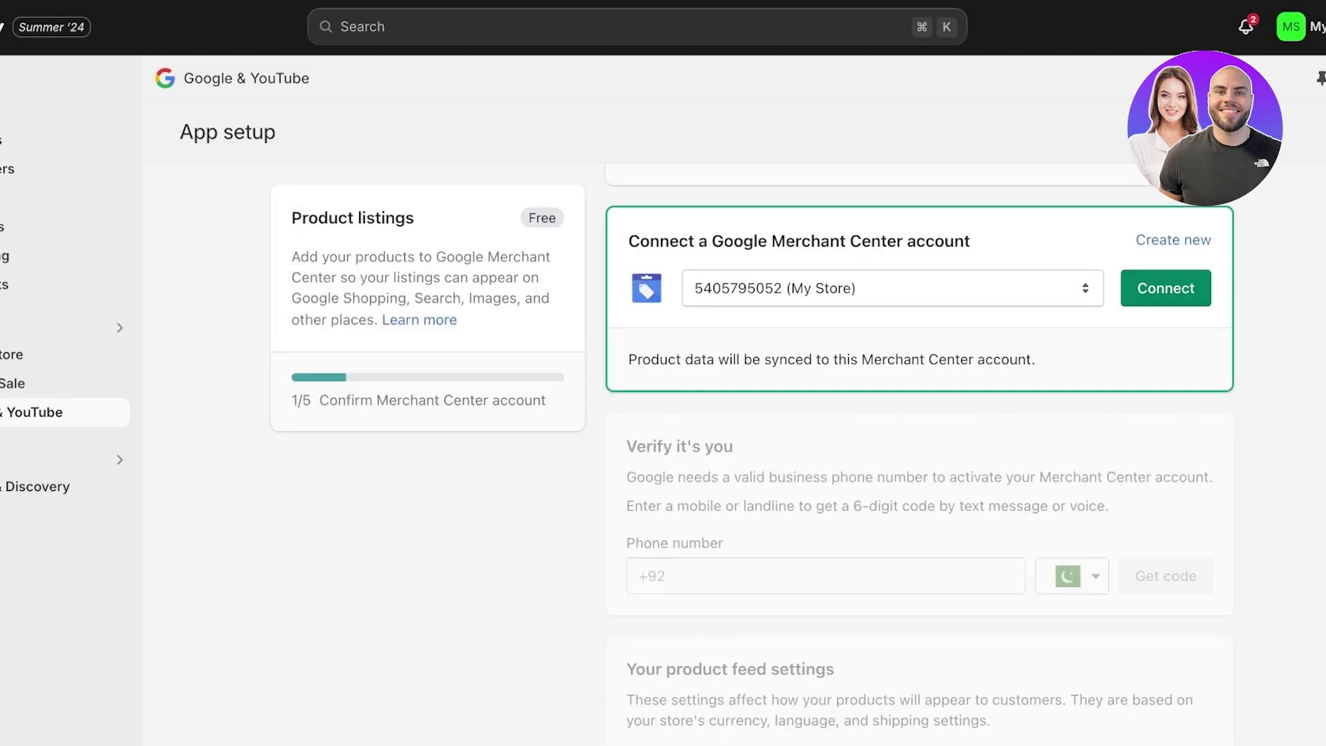
left_click(1166, 288)
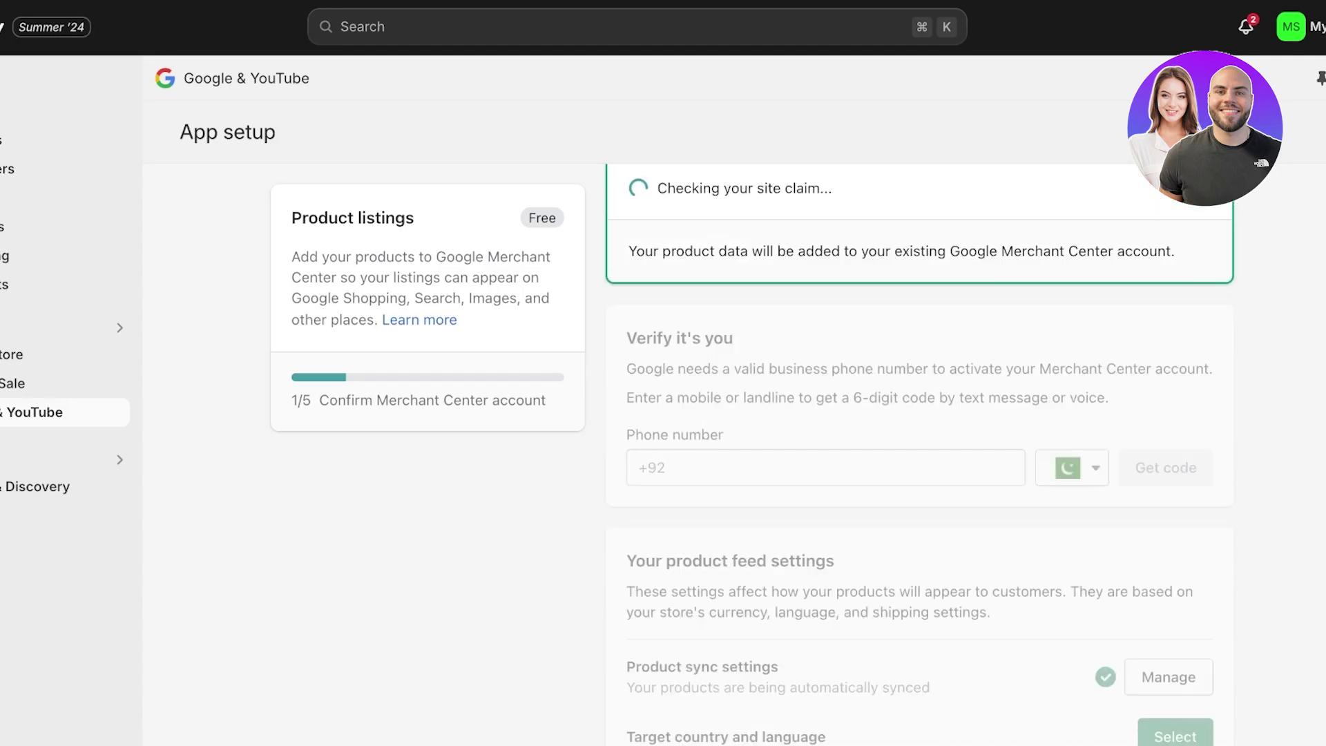
Wait for the site claim and phone verification, then scroll down to the product feed settings
scroll(919, 456, "down", 12)
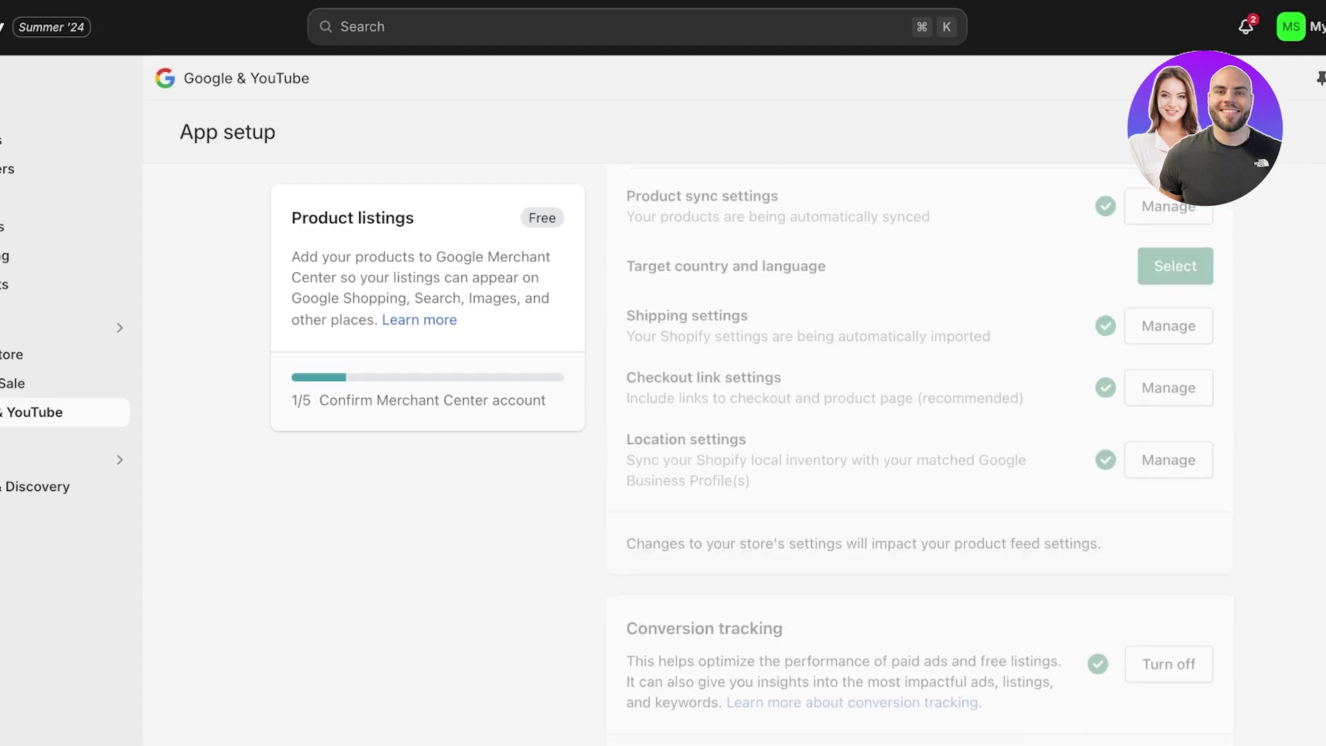
scroll(919, 456, "up", 12)
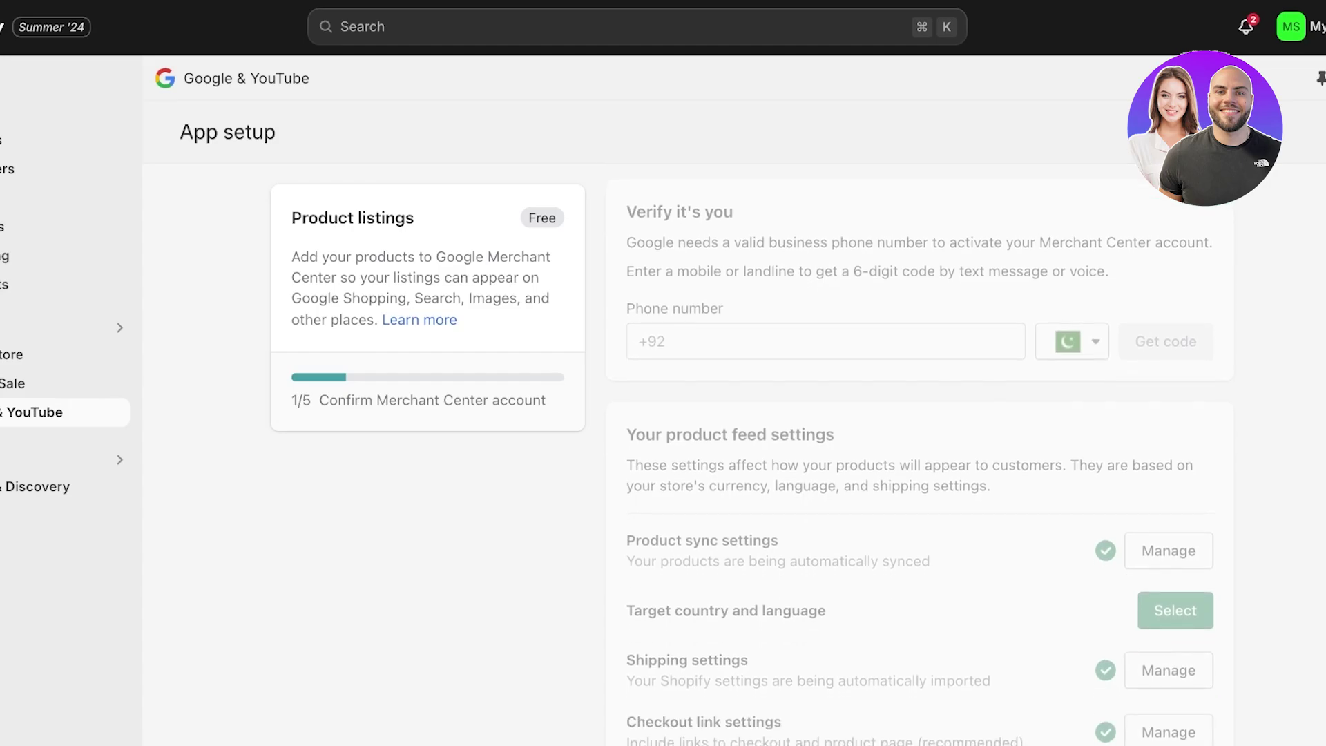
scroll(919, 456, "down", 3)
scroll(919, 456, "up", 6)
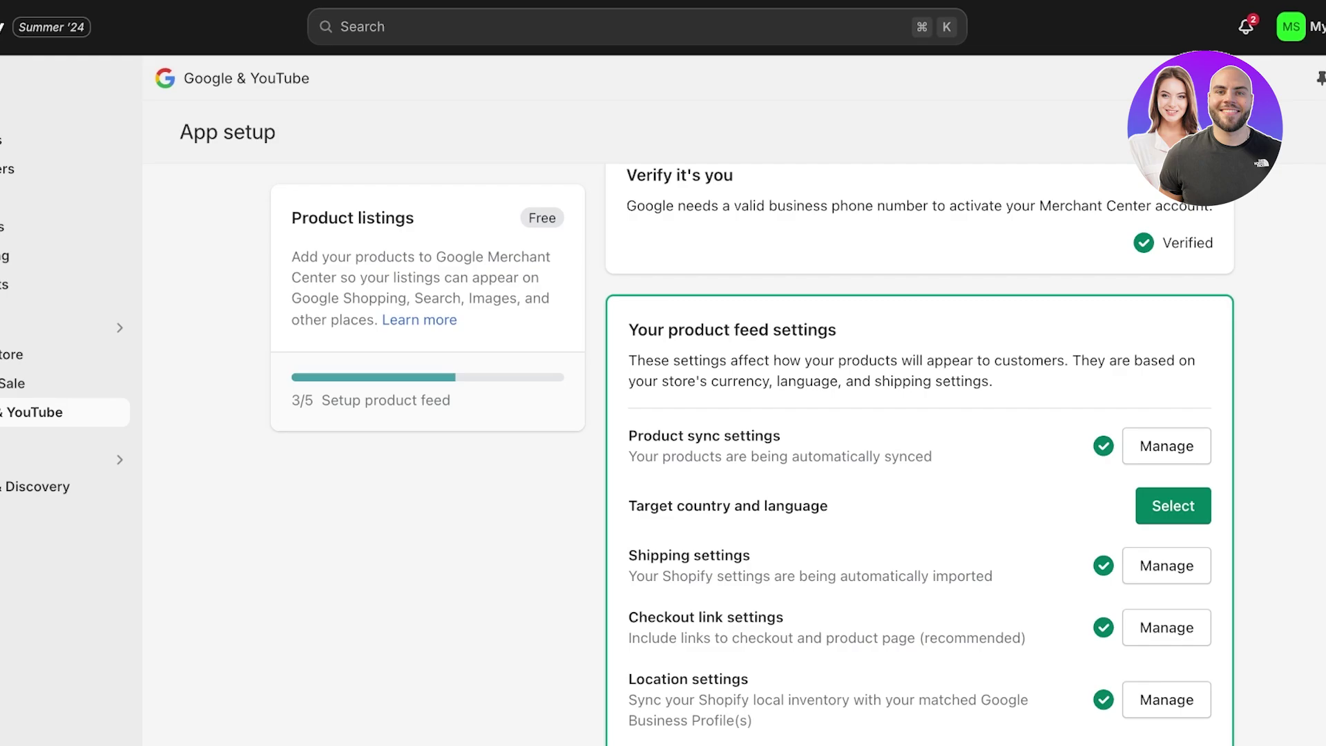
scroll(920, 456, "down", 1)
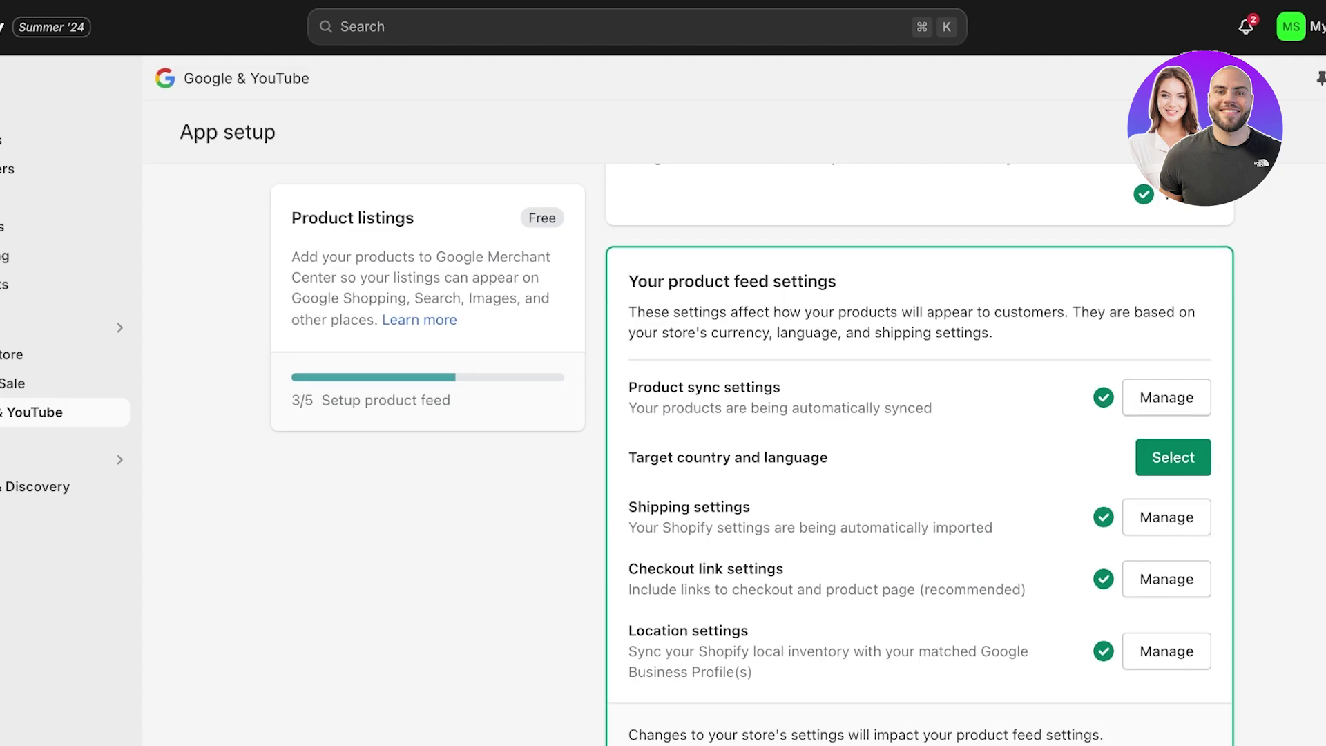
scroll(921, 456, "down", 4)
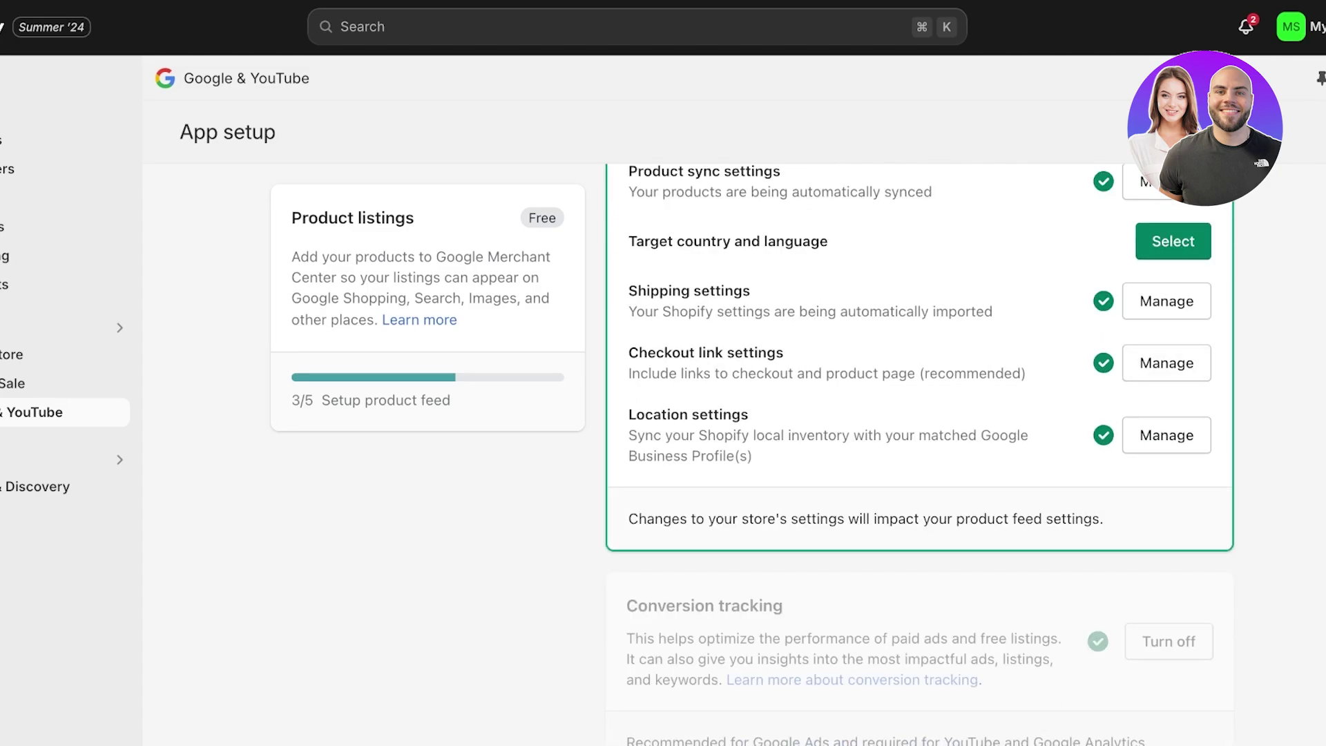
Save Pakistan and English as targets, agree to Google's terms, and complete setup
left_click(1173, 241)
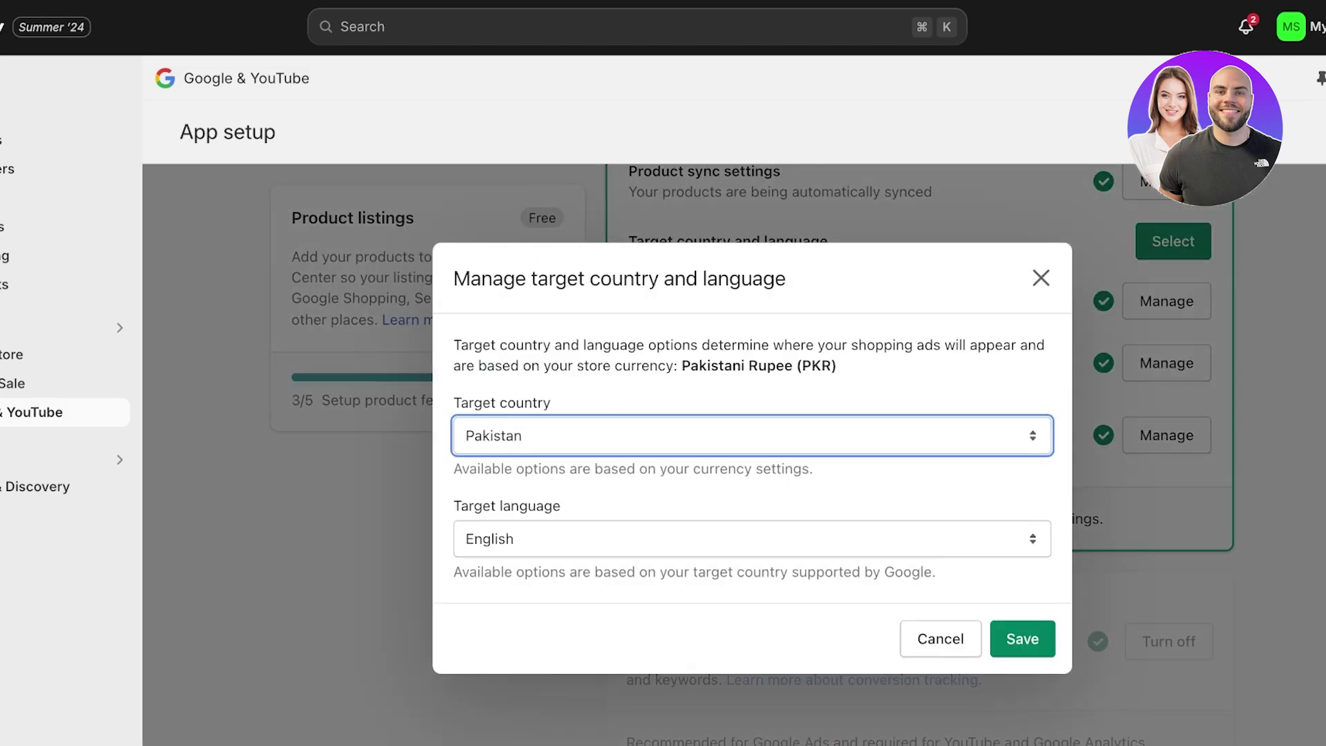
left_click(1022, 639)
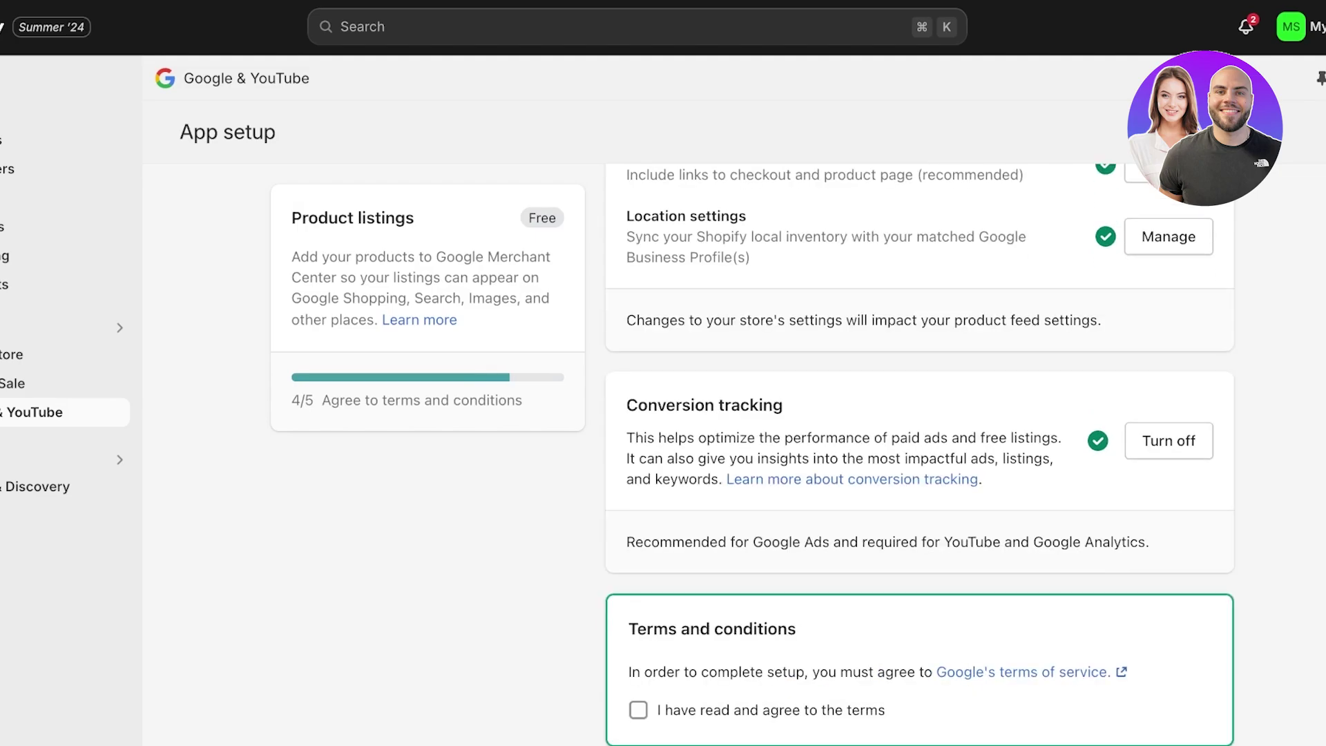
scroll(920, 456, "down", 3)
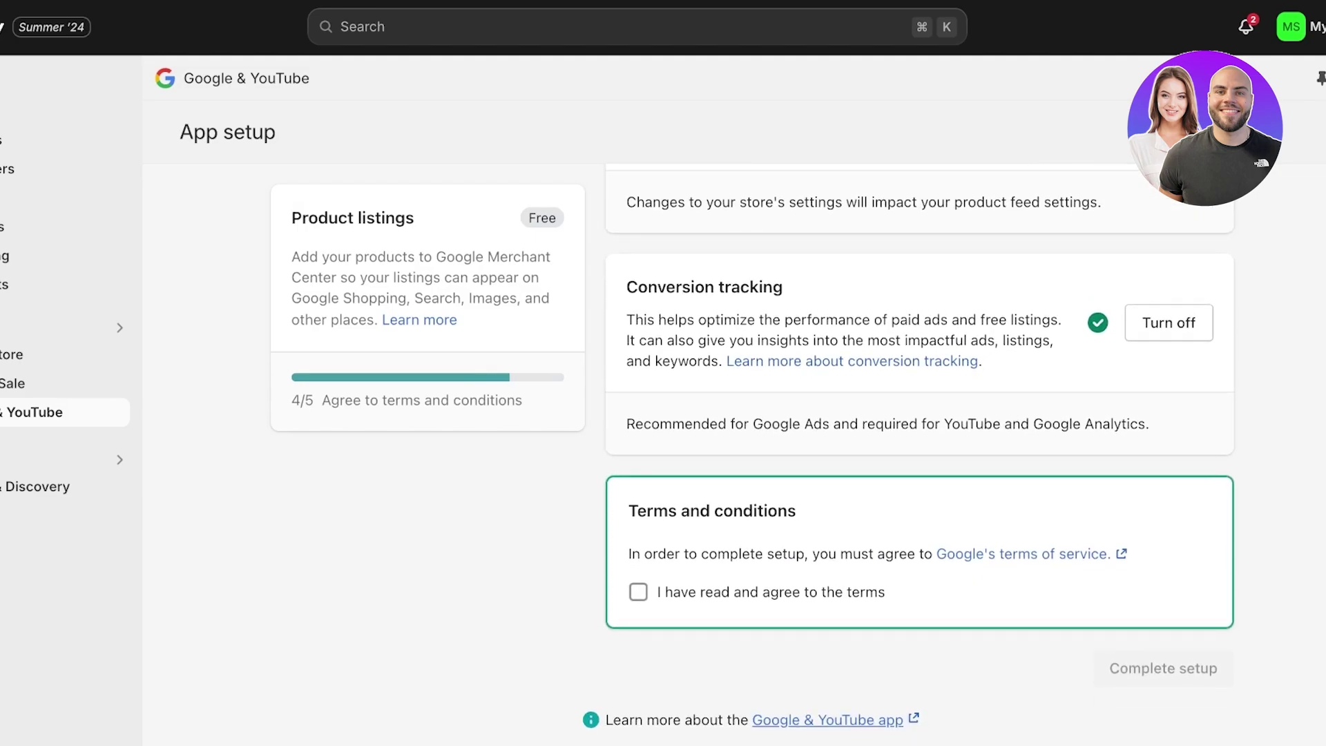
left_click(639, 592)
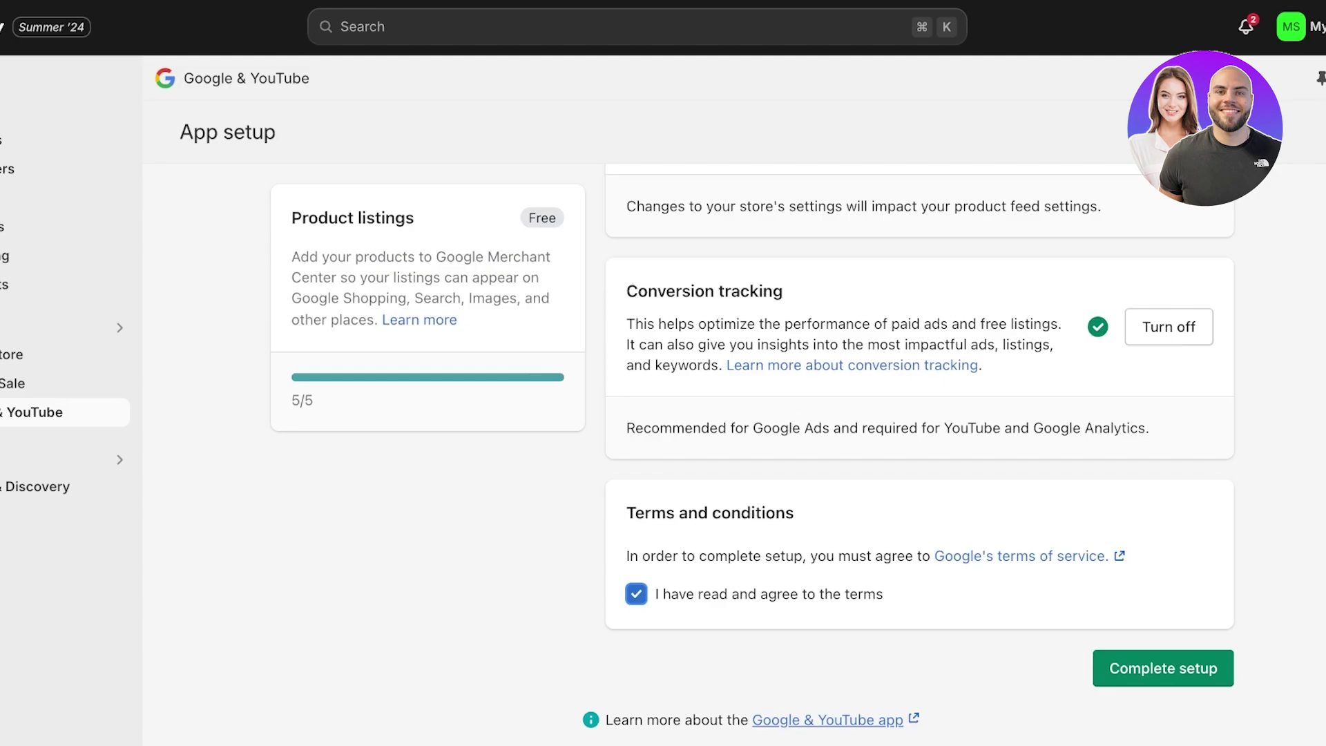
left_click(1163, 668)
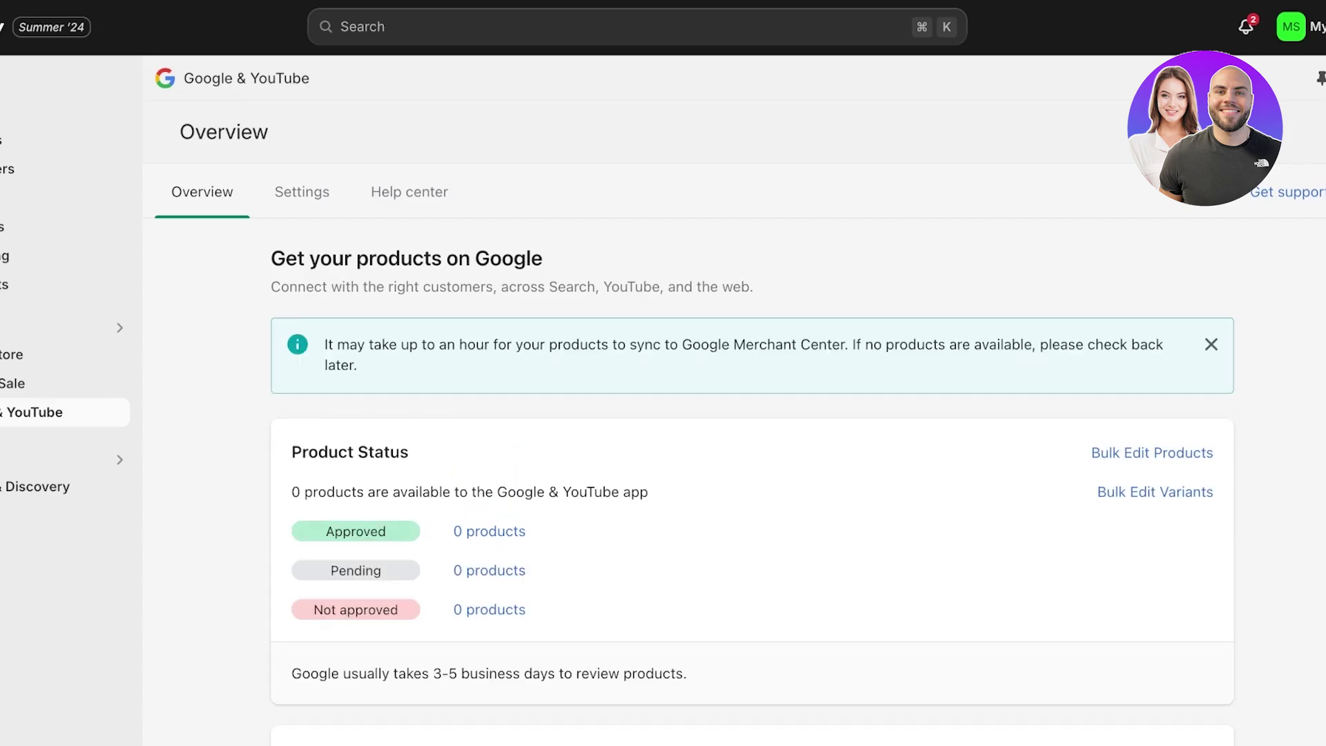
scroll(753, 456, "down", 4)
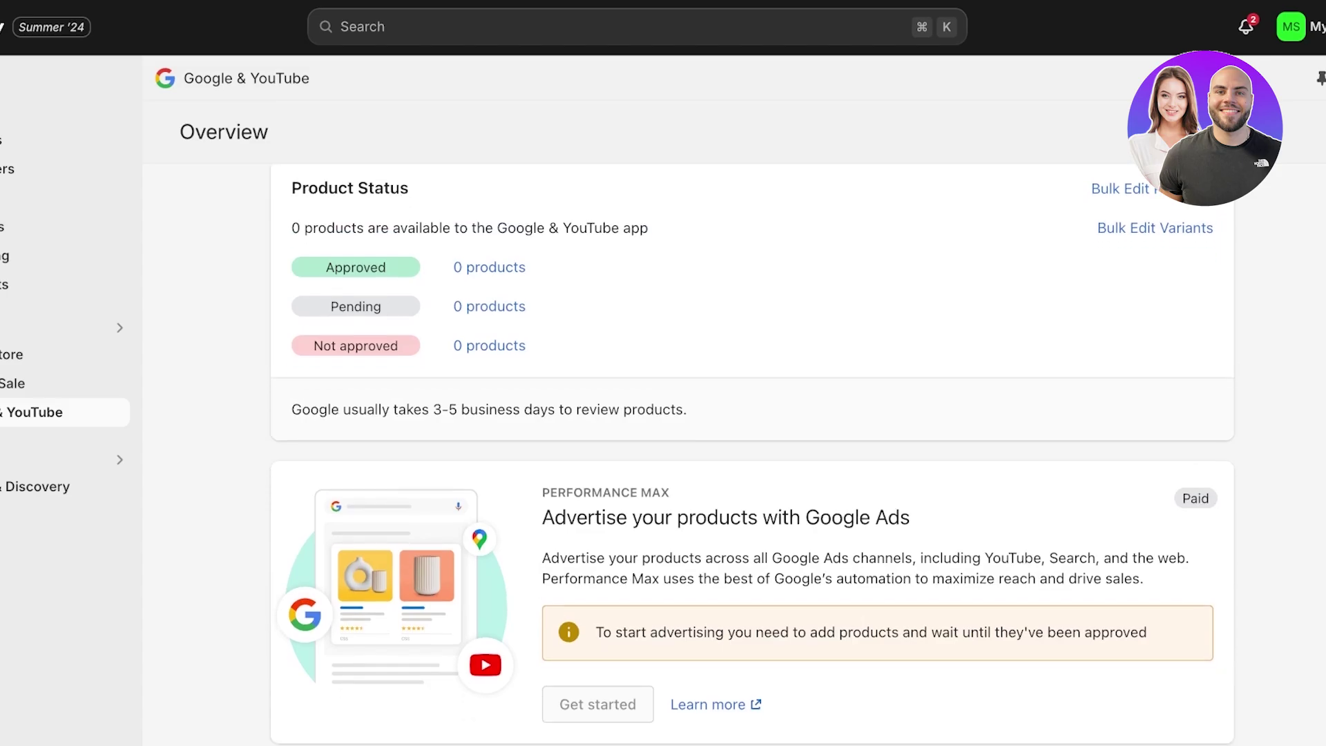
scroll(753, 456, "up", 4)
scroll(753, 456, "down", 10)
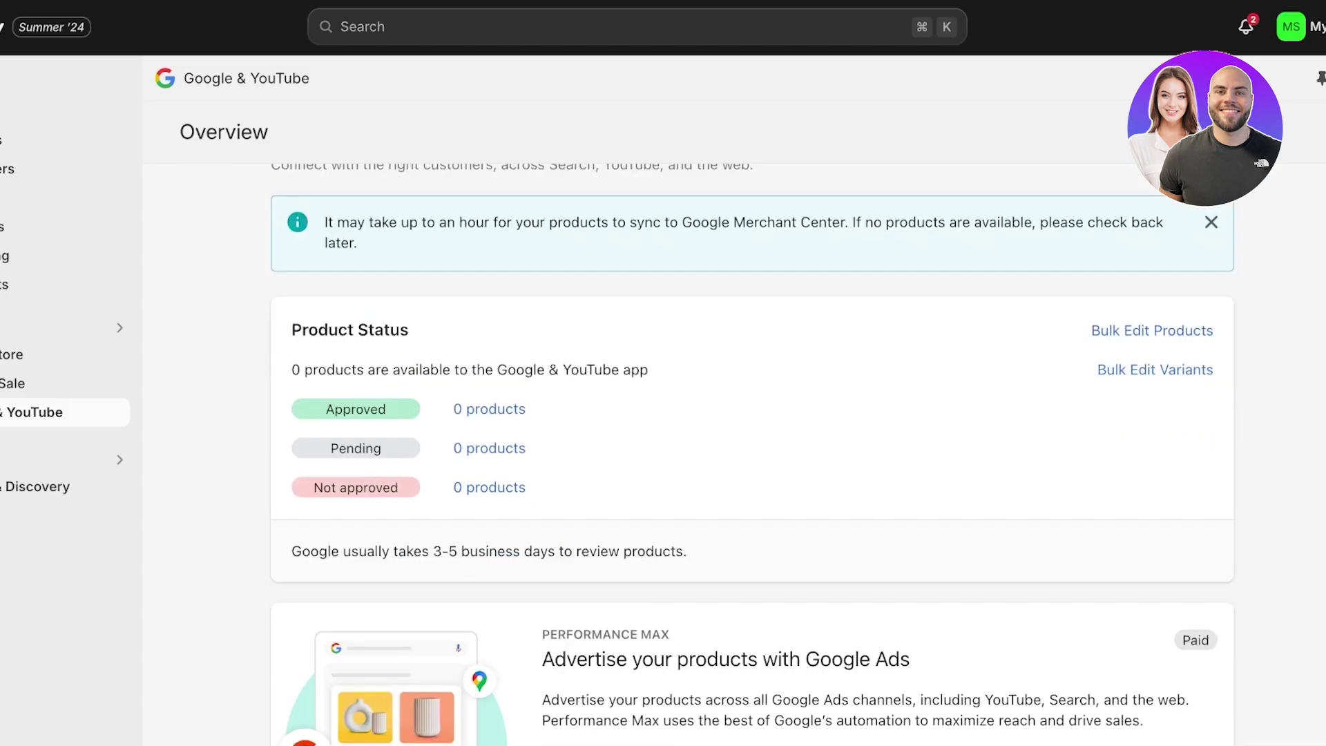
scroll(752, 456, "up", 3)
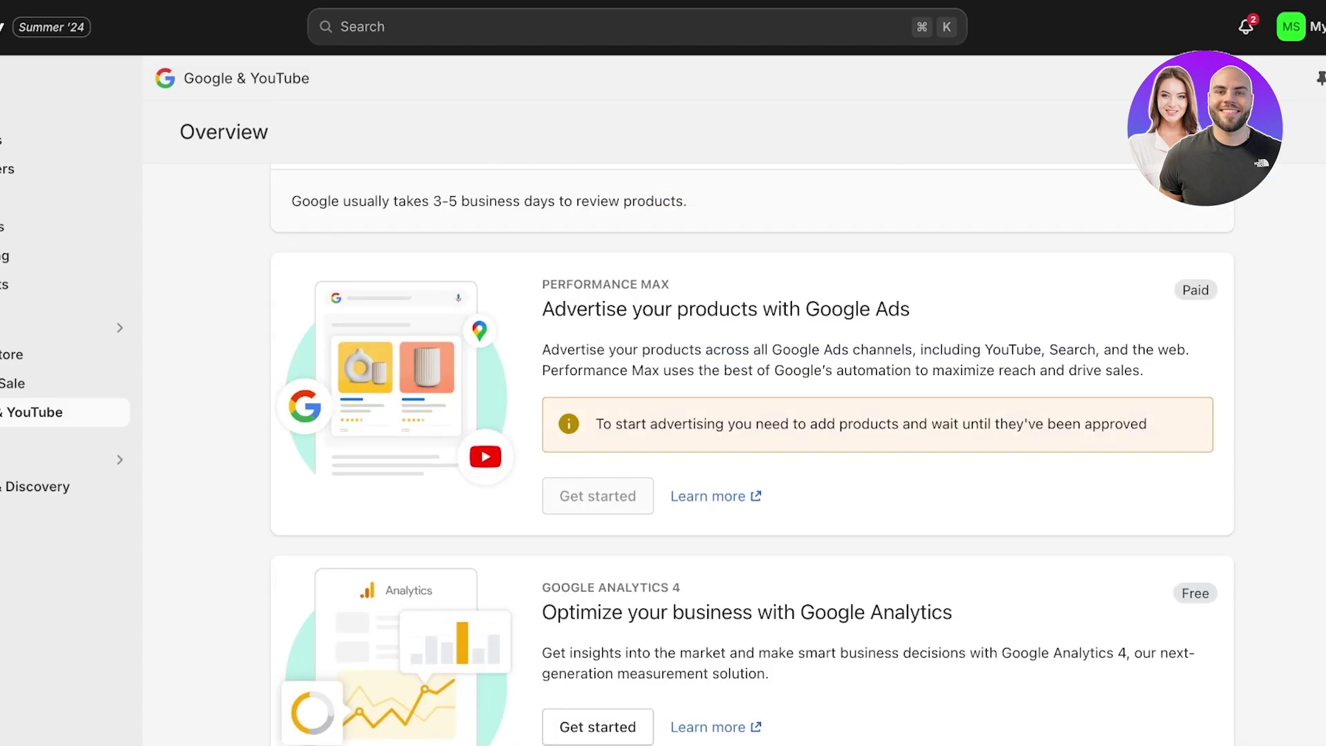
scroll(751, 456, "down", 2)
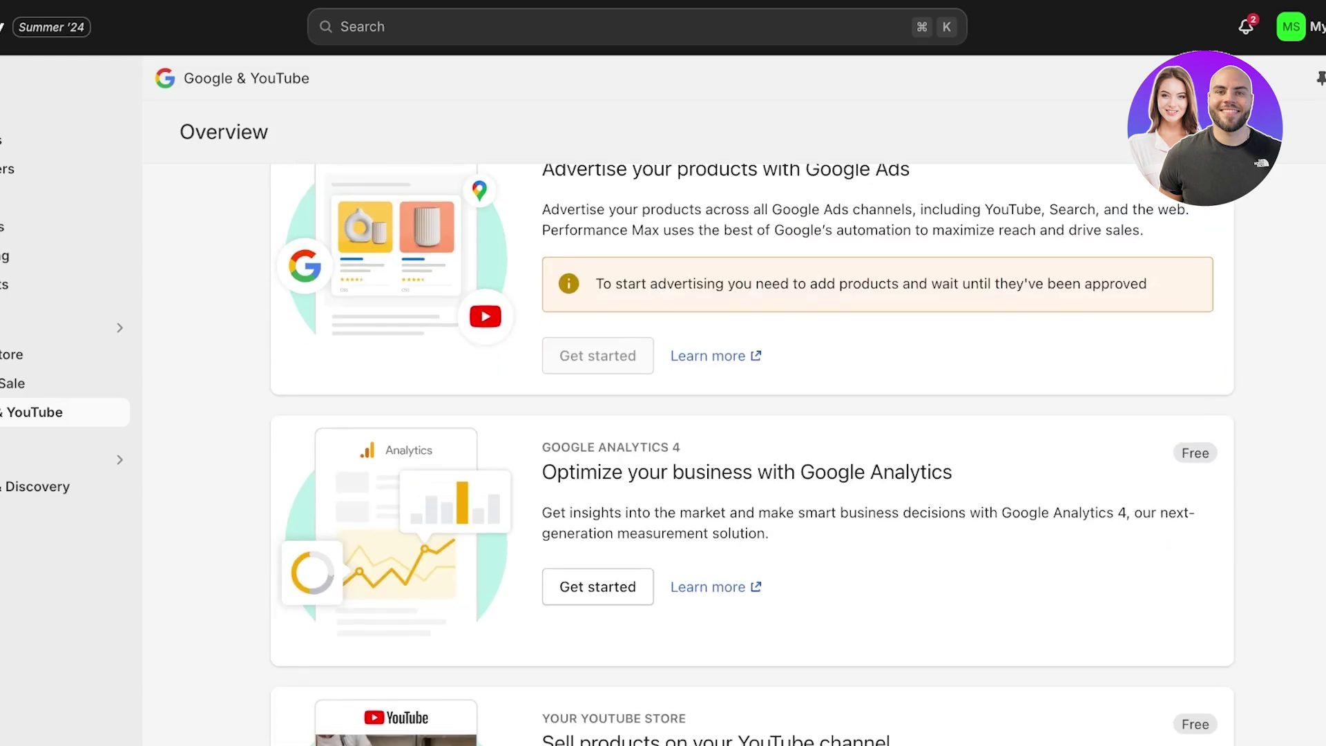
scroll(752, 456, "down", 4)
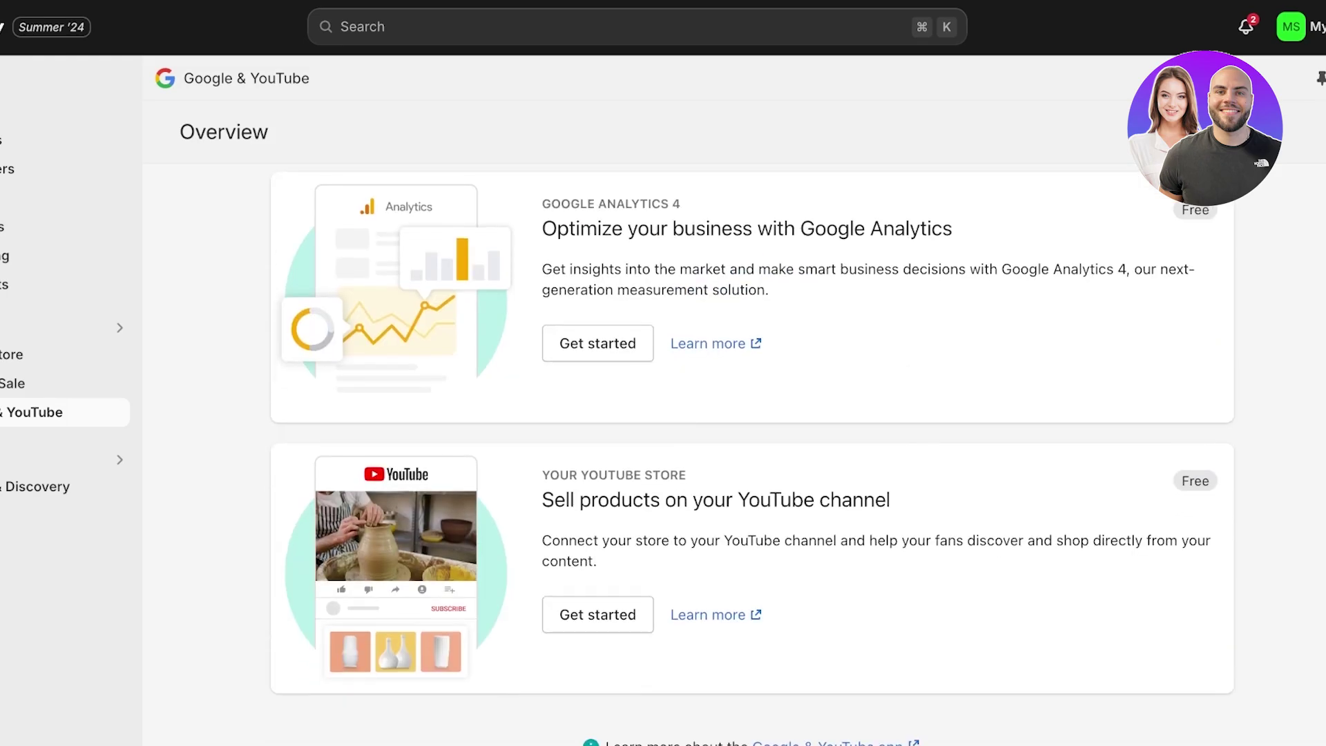
scroll(751, 456, "up", 4)
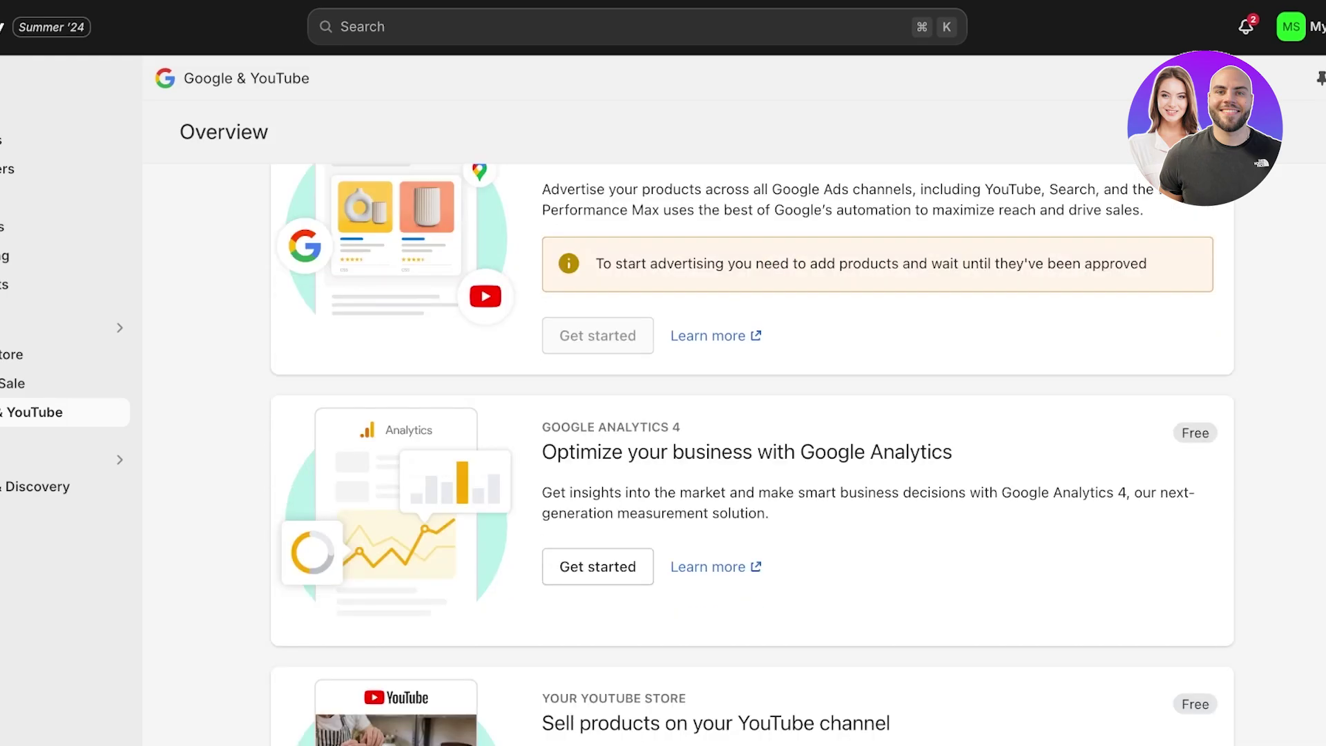
scroll(751, 456, "down", 4)
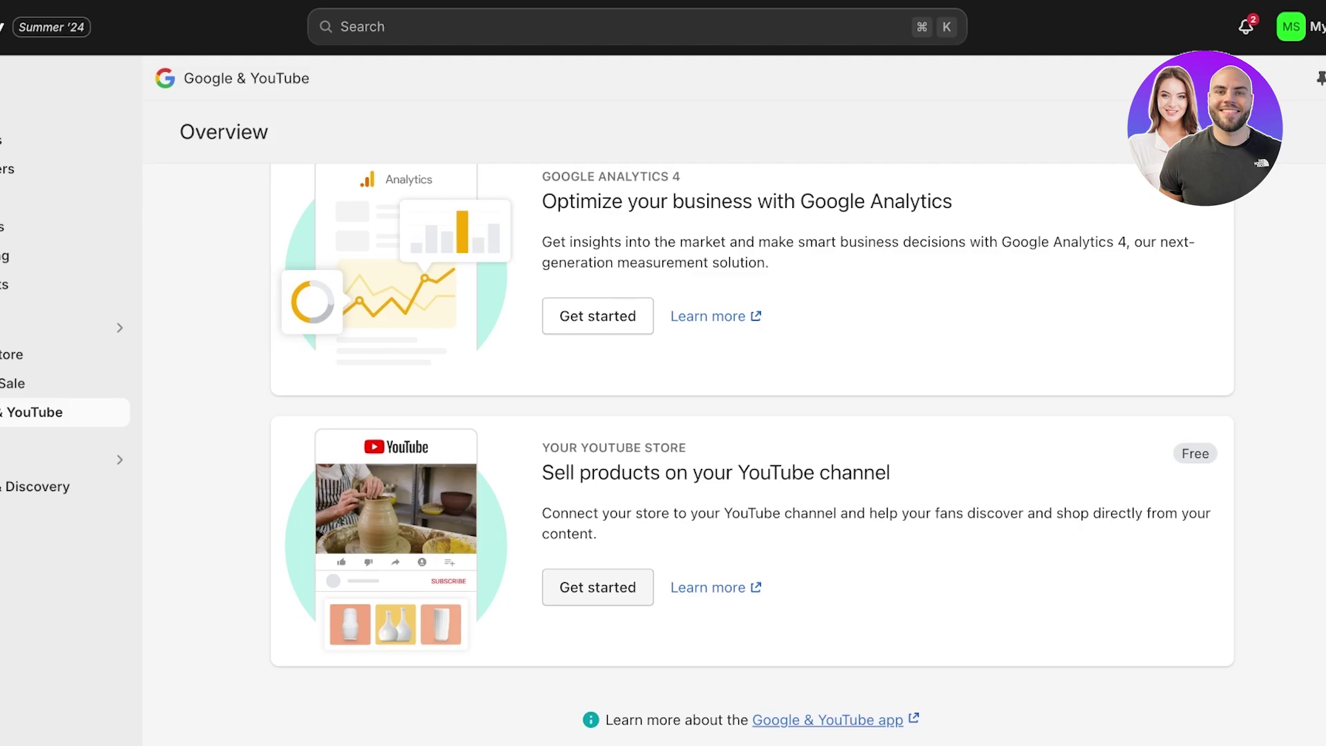
left_click(597, 587)
scroll(752, 459, "down", 3)
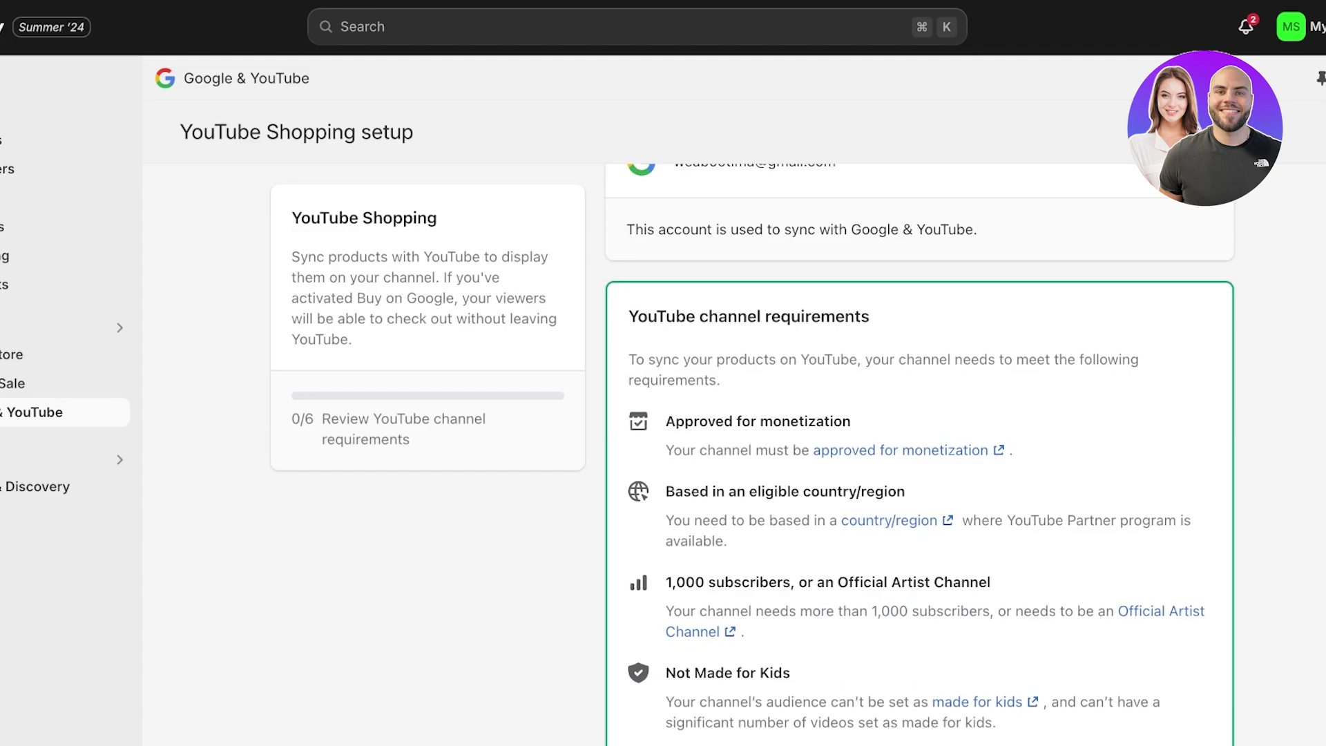
scroll(919, 449, "down", 4)
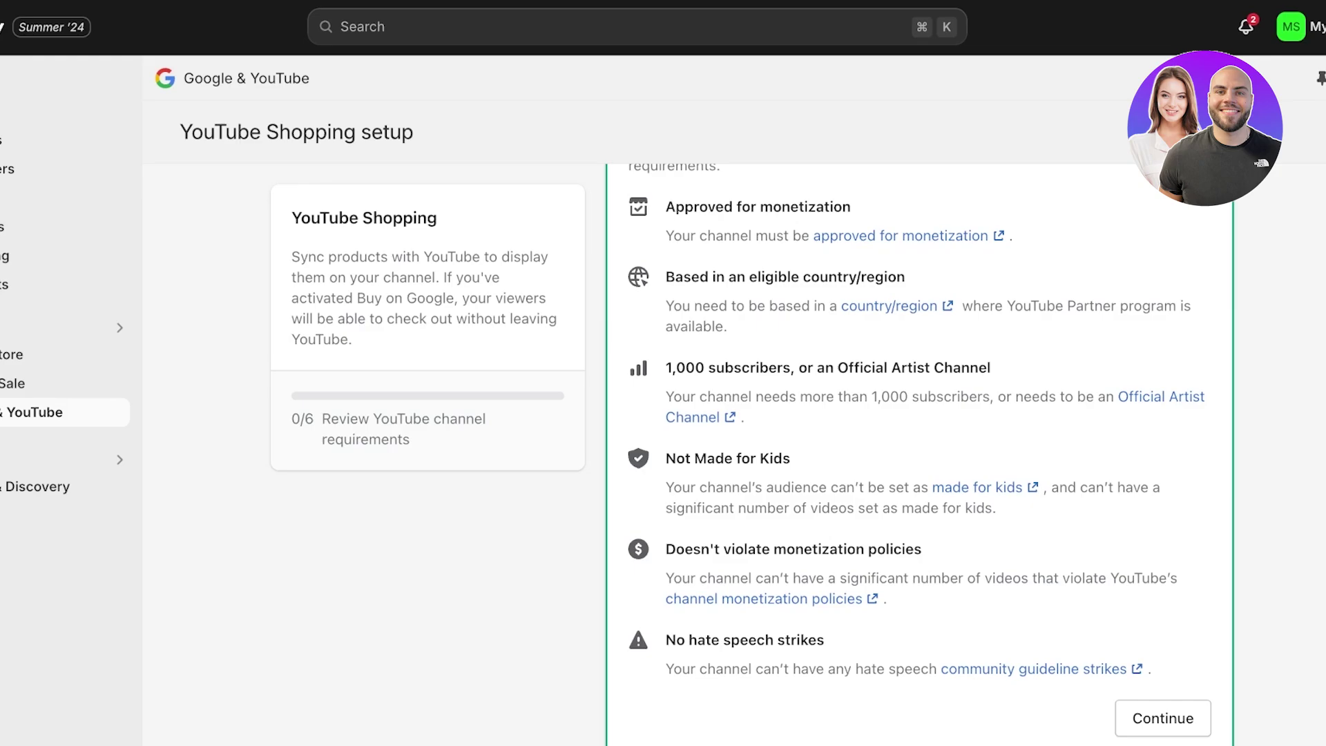
scroll(918, 455, "down", 1)
scroll(918, 456, "up", 5)
scroll(919, 456, "down", 1)
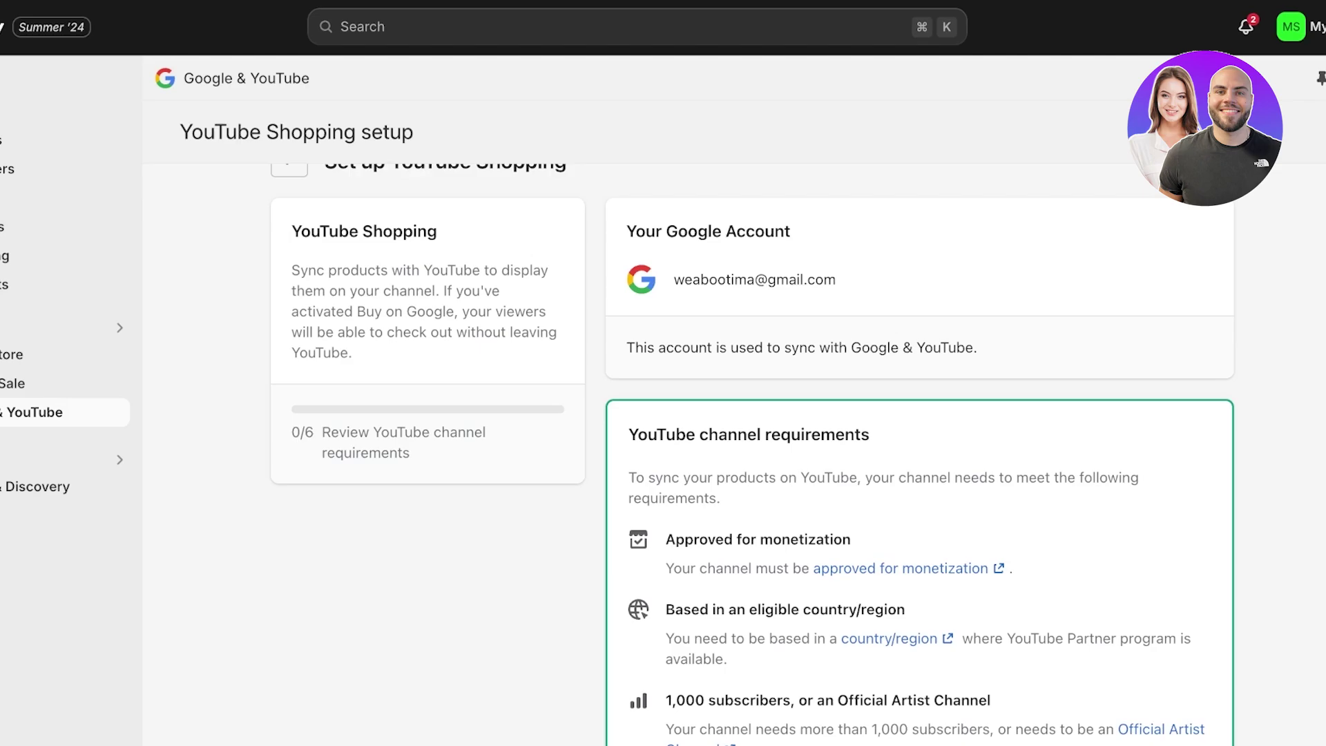
scroll(918, 456, "down", 10)
scroll(919, 456, "up", 7)
scroll(919, 456, "down", 12)
scroll(919, 456, "up", 1)
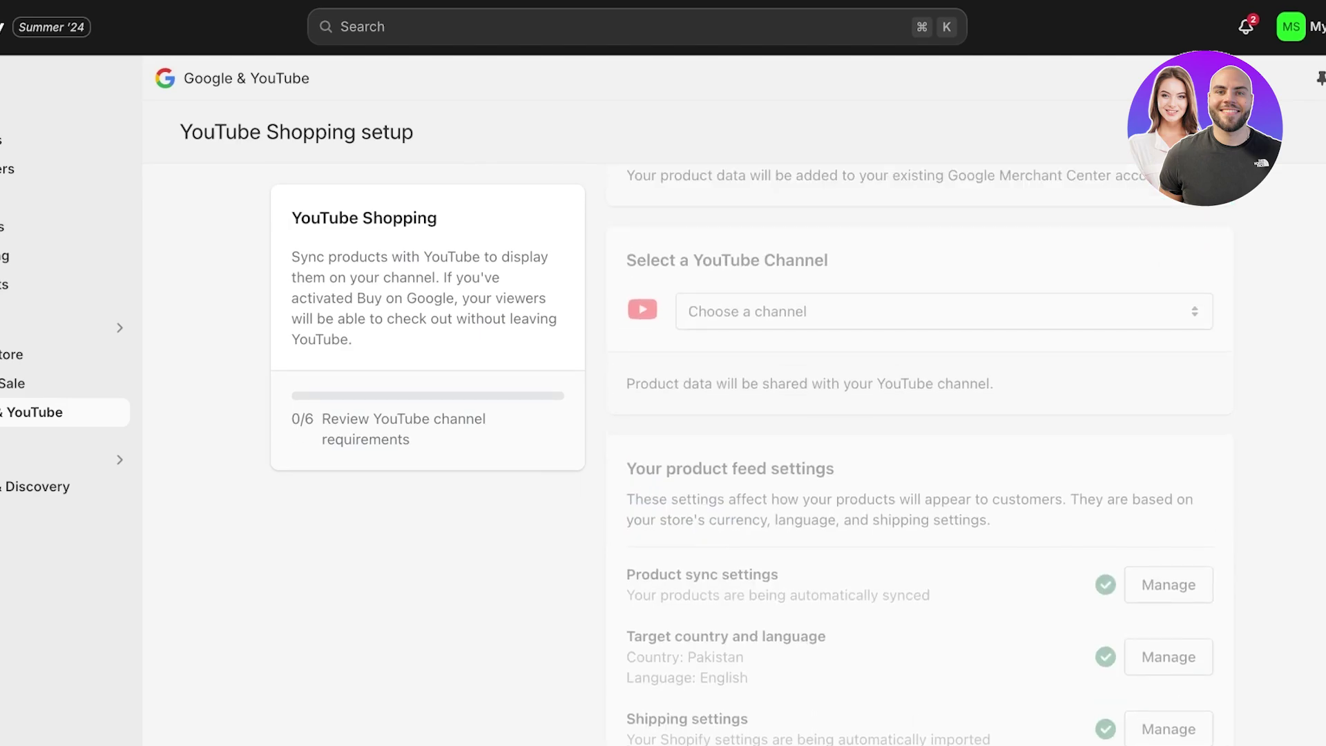
scroll(919, 456, "up", 1)
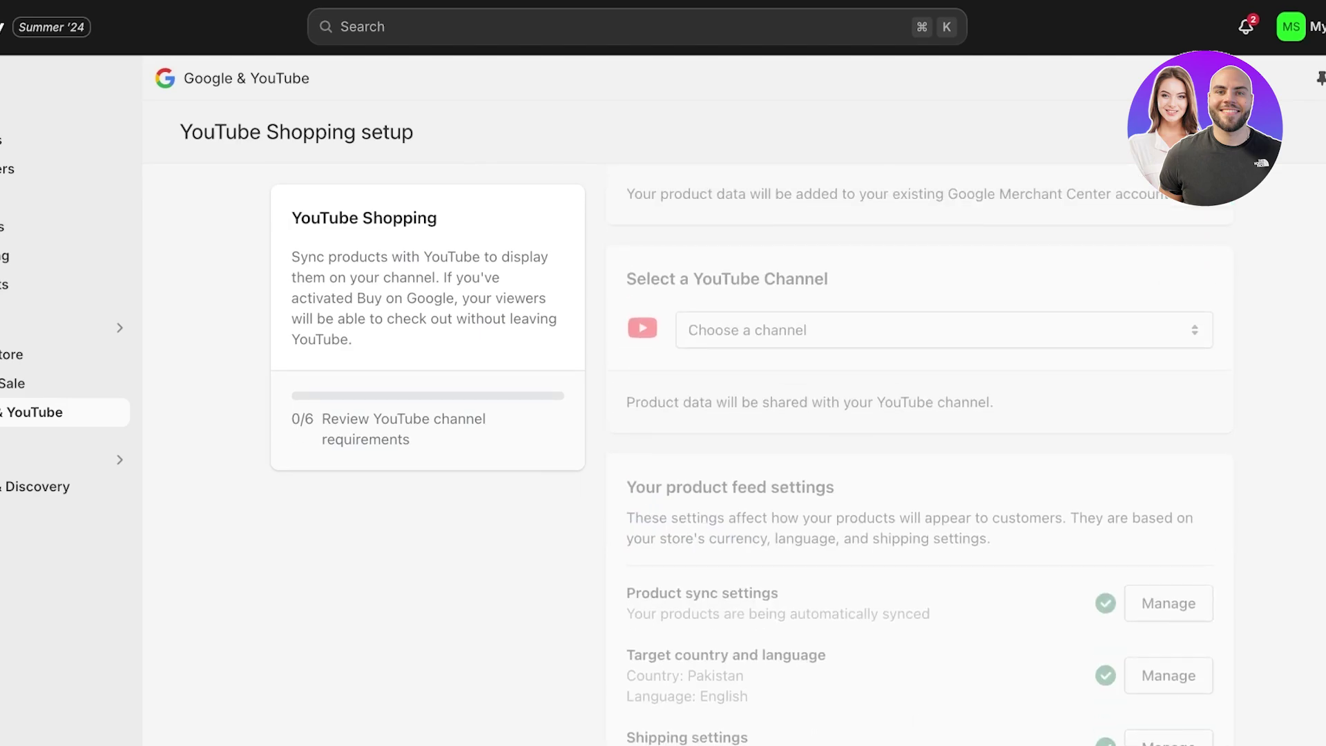
scroll(919, 456, "up", 15)
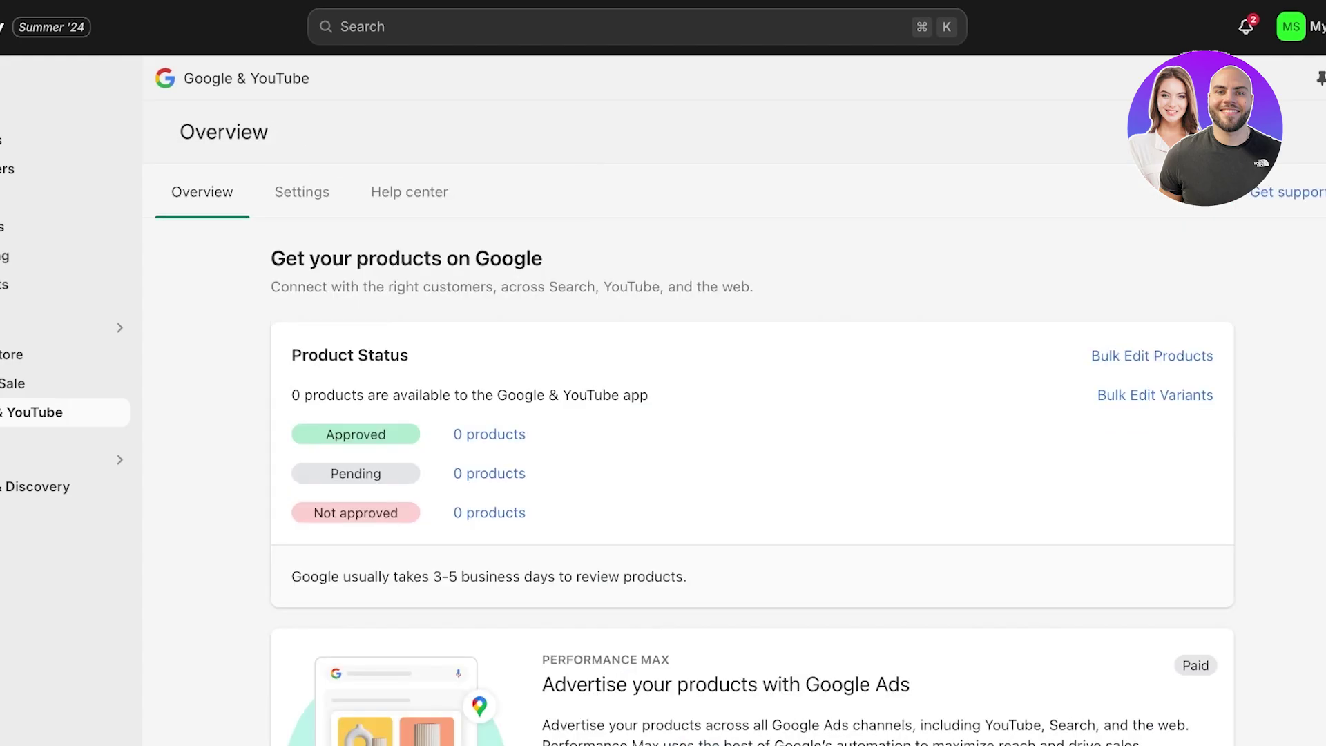
Go to the Google & YouTube Settings tab showing the connected Google and Merchant Center accounts
scroll(753, 456, "down", 8)
scroll(753, 456, "down", 5)
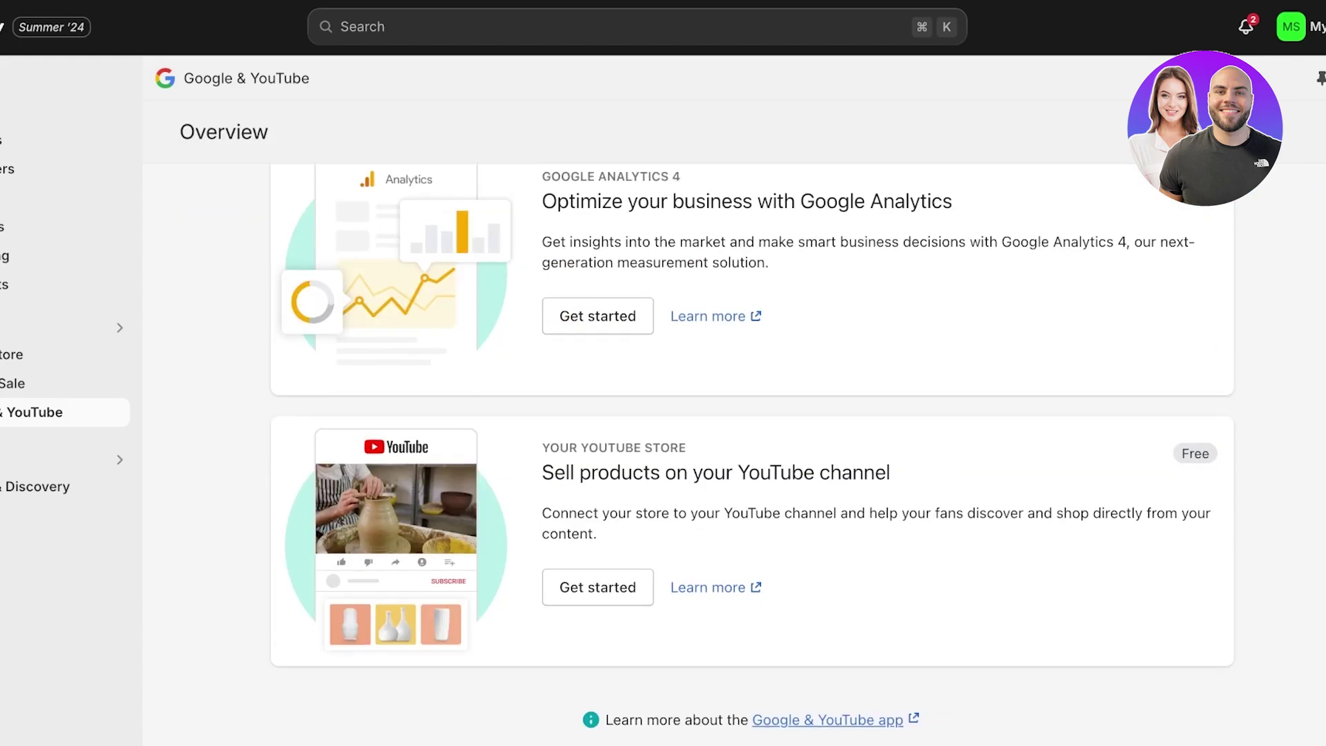
scroll(753, 456, "up", 7)
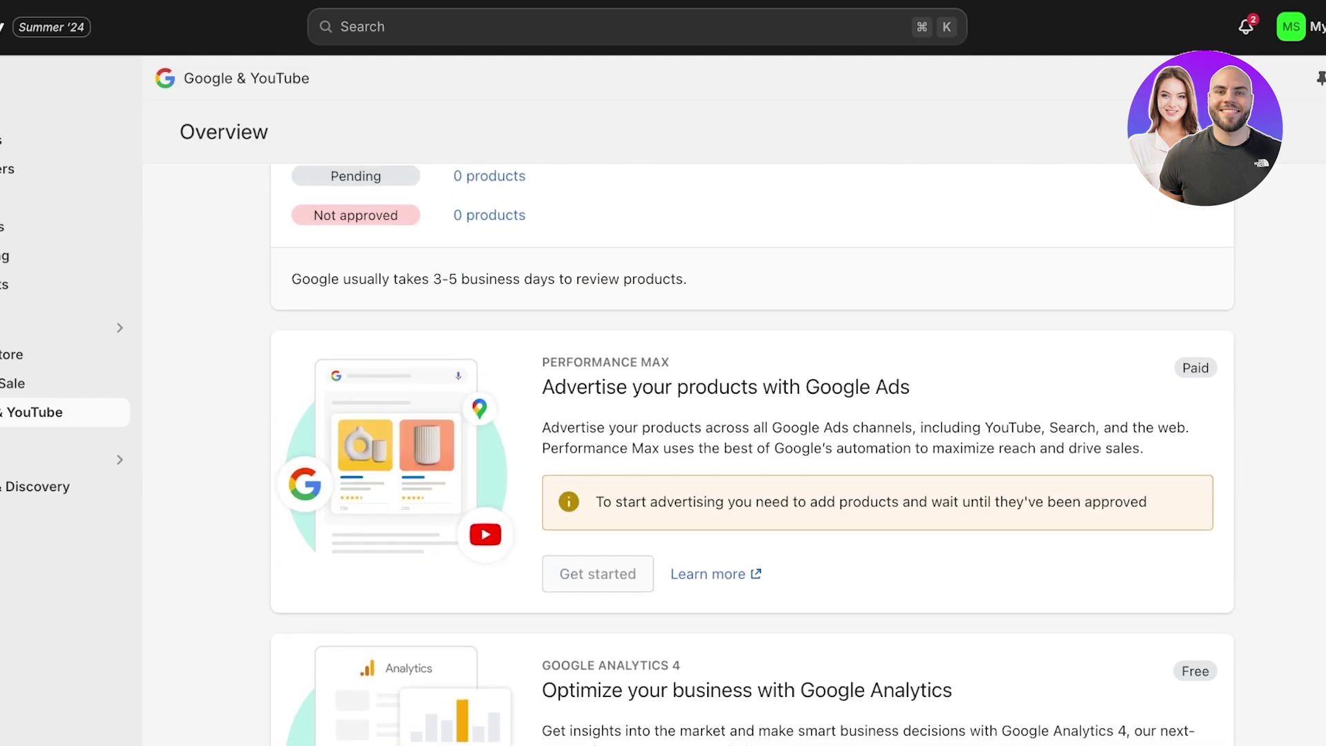
scroll(753, 456, "up", 3)
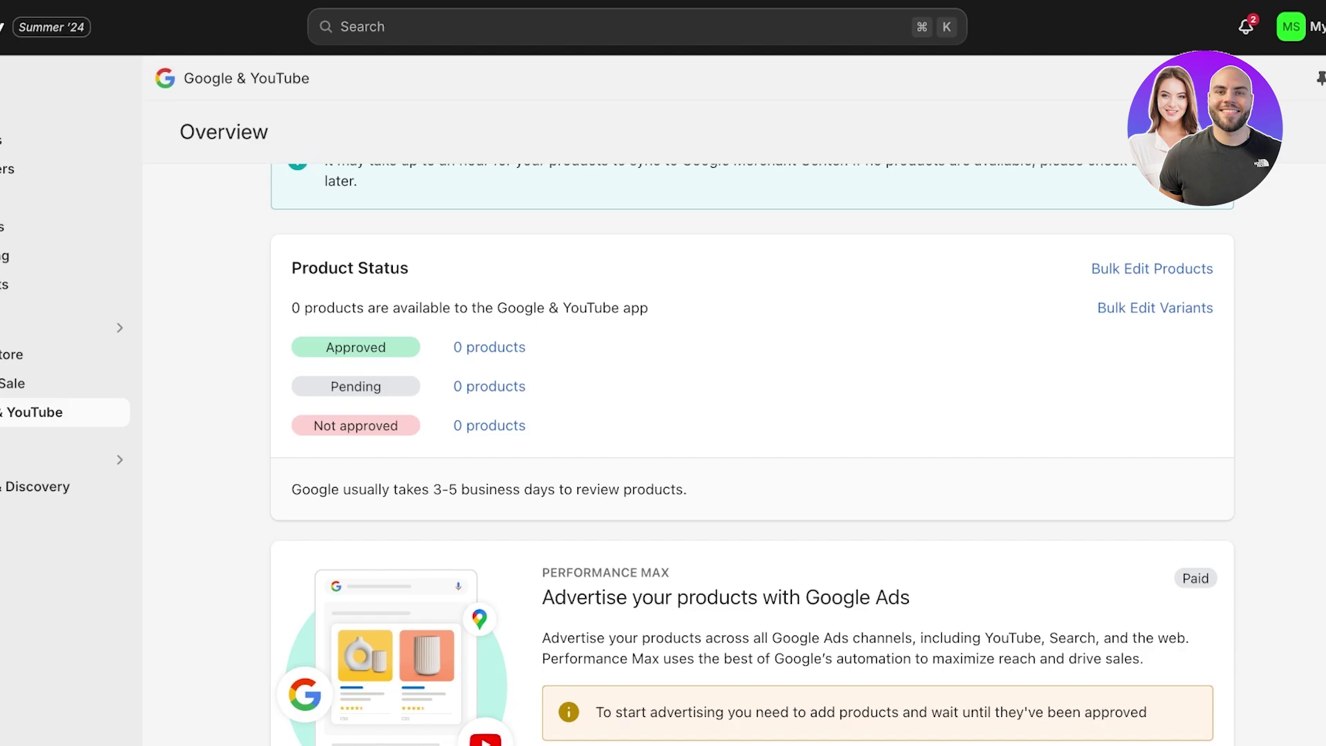
scroll(753, 456, "up", 3)
left_click(302, 192)
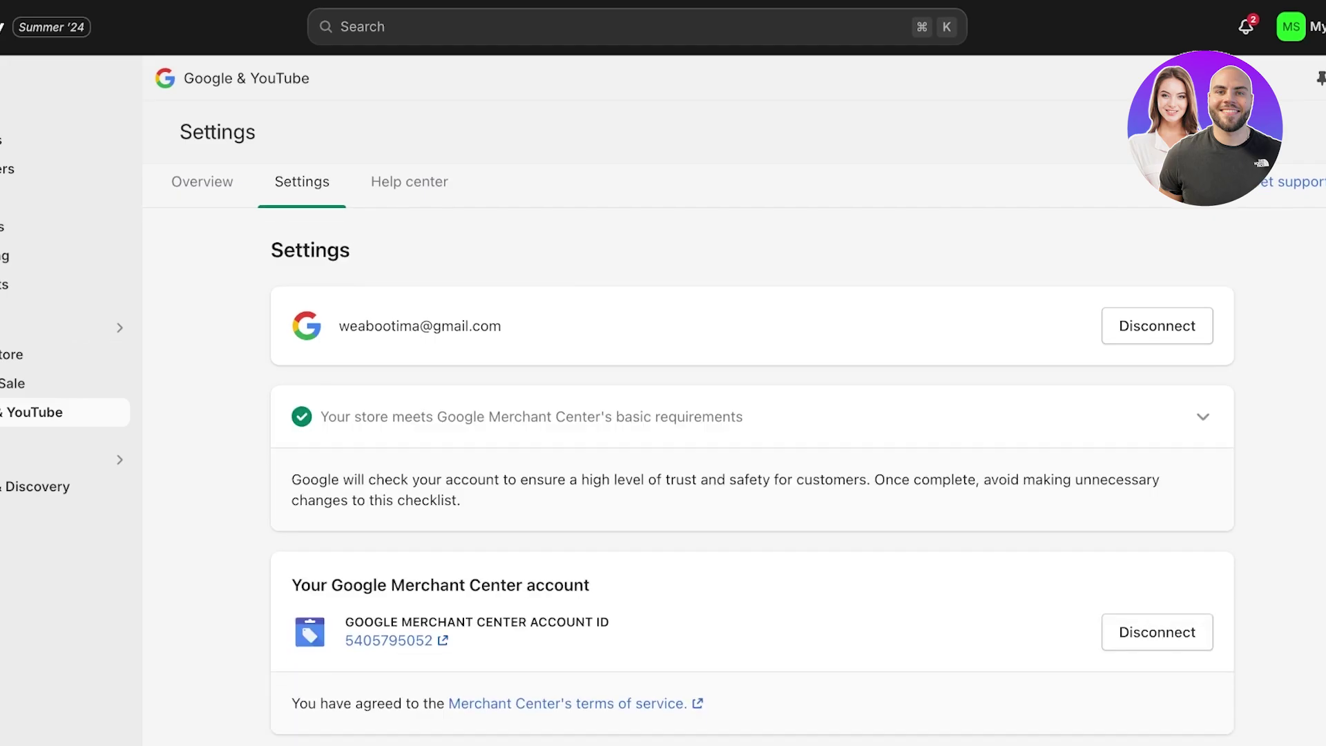
Open the linked Google Merchant Center account from its account ID link
scroll(753, 456, "down", 3)
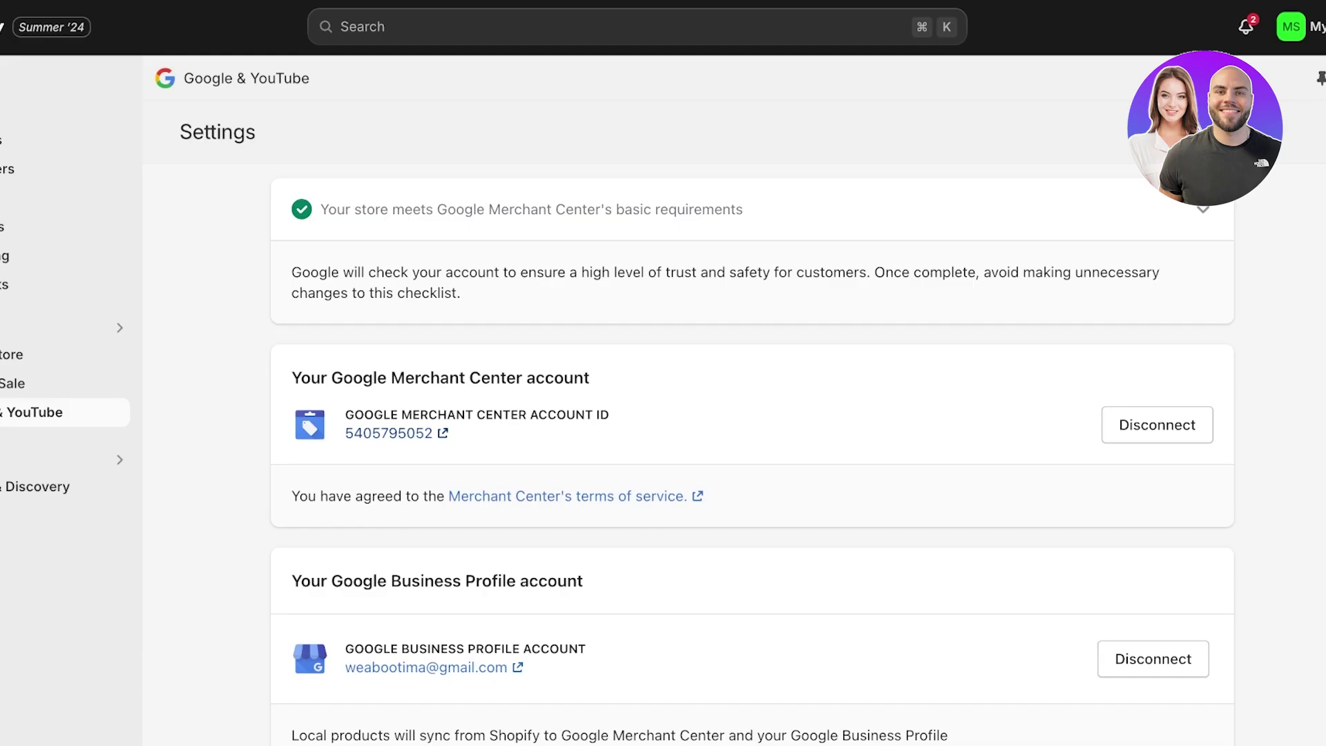
left_click(396, 433)
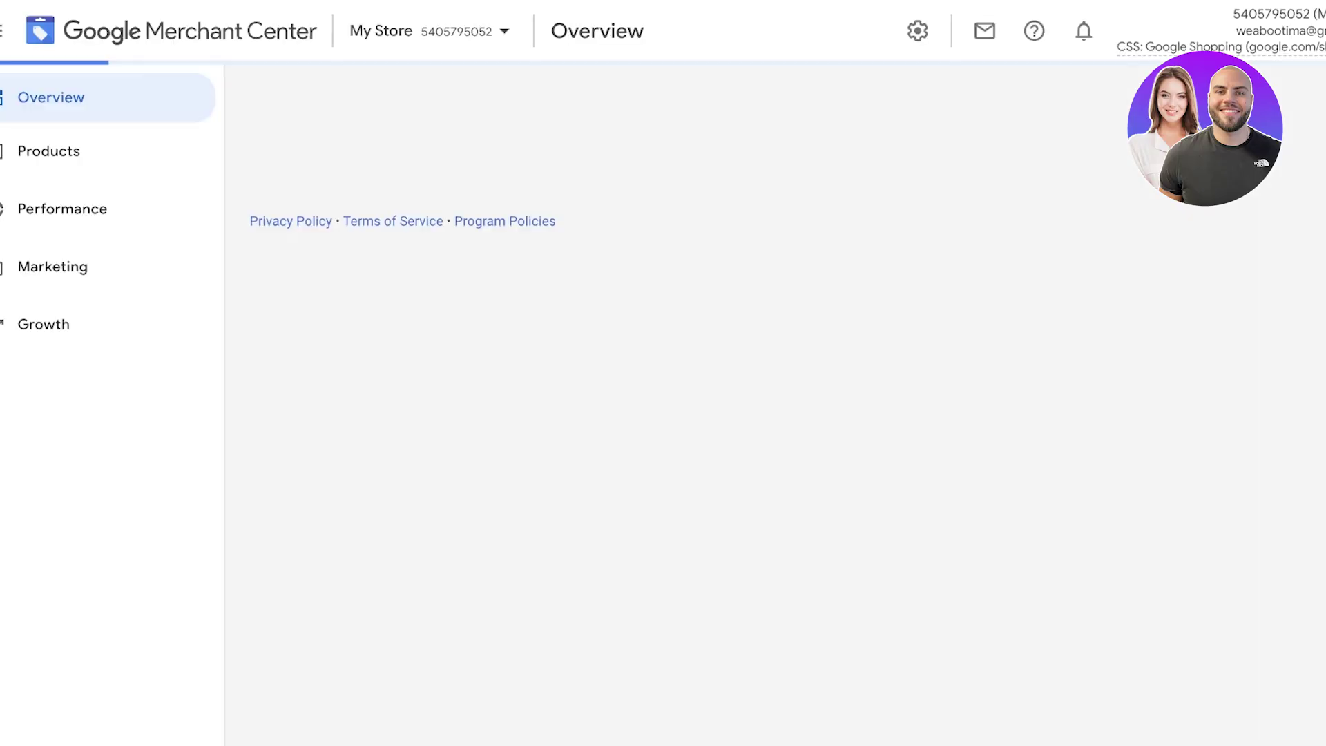
Review Merchant Center's Products, Diagnostics, Performance and Your reports pages
scroll(523, 484, "down", 2)
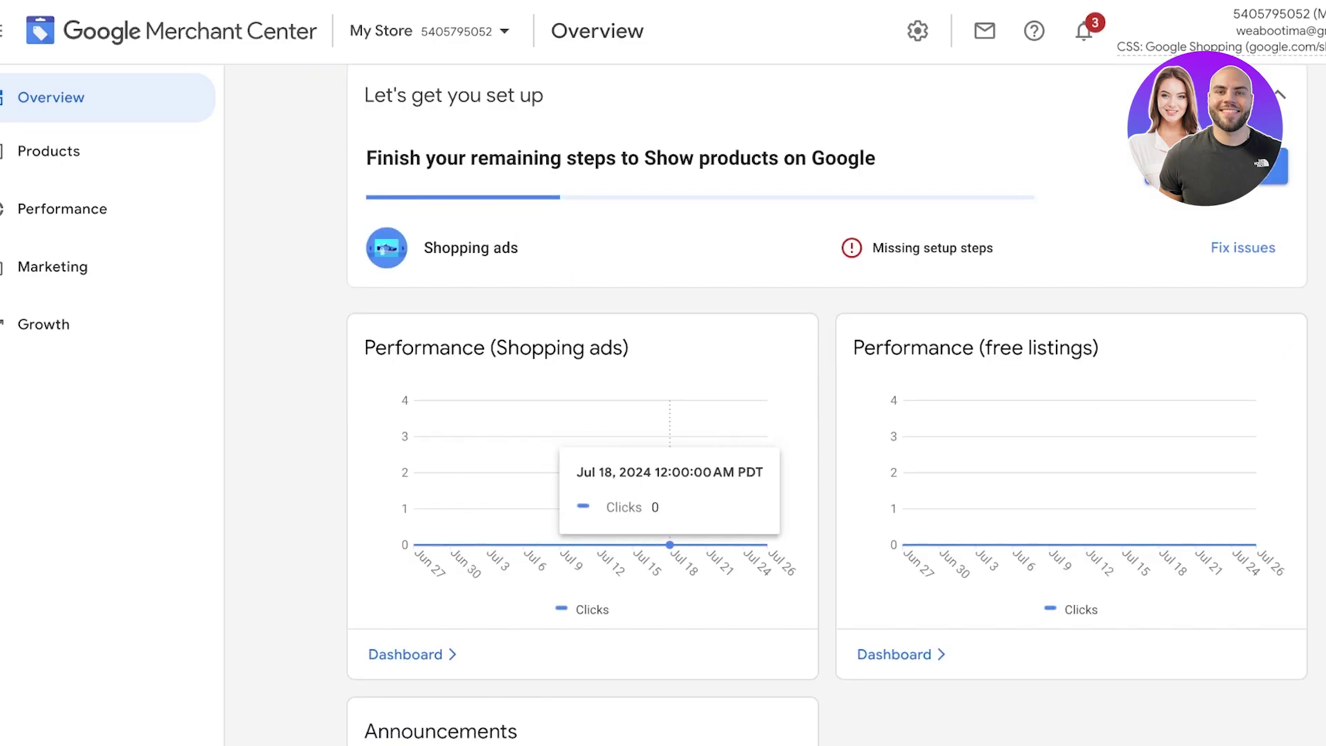
left_click(49, 150)
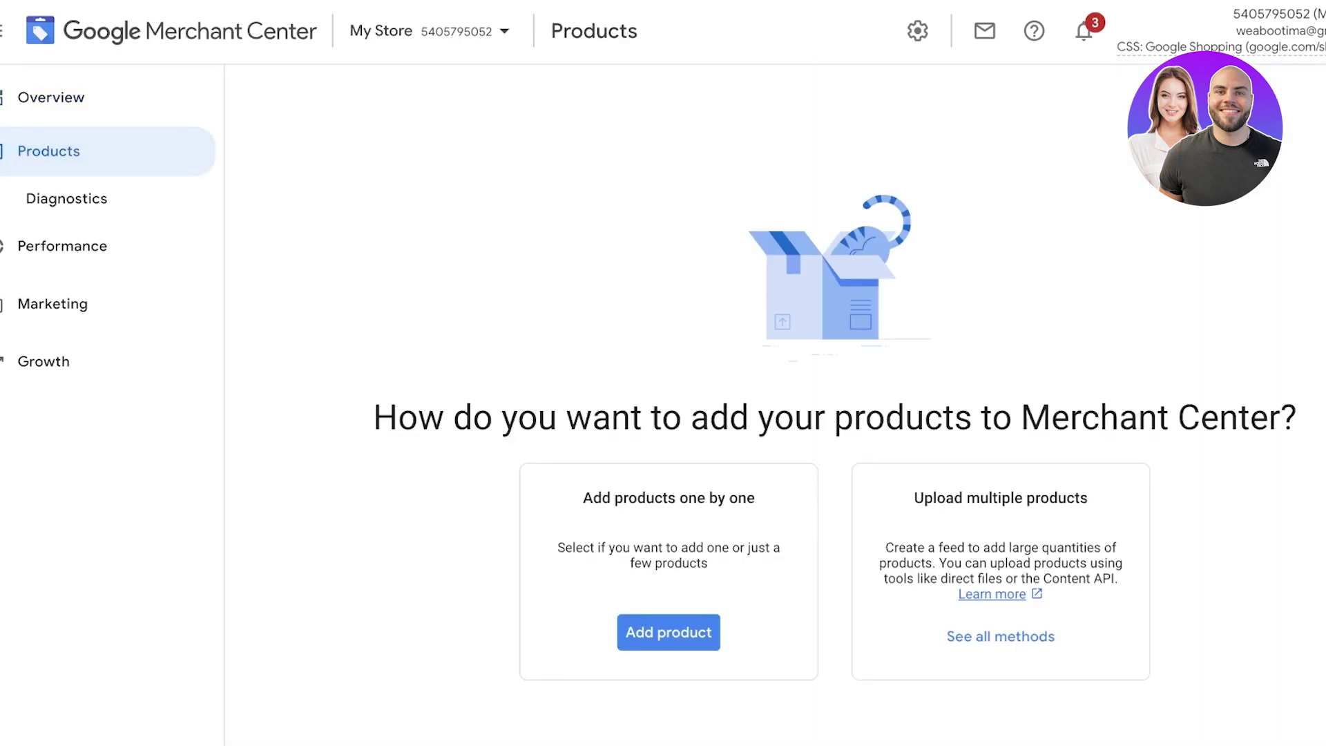
left_click(66, 199)
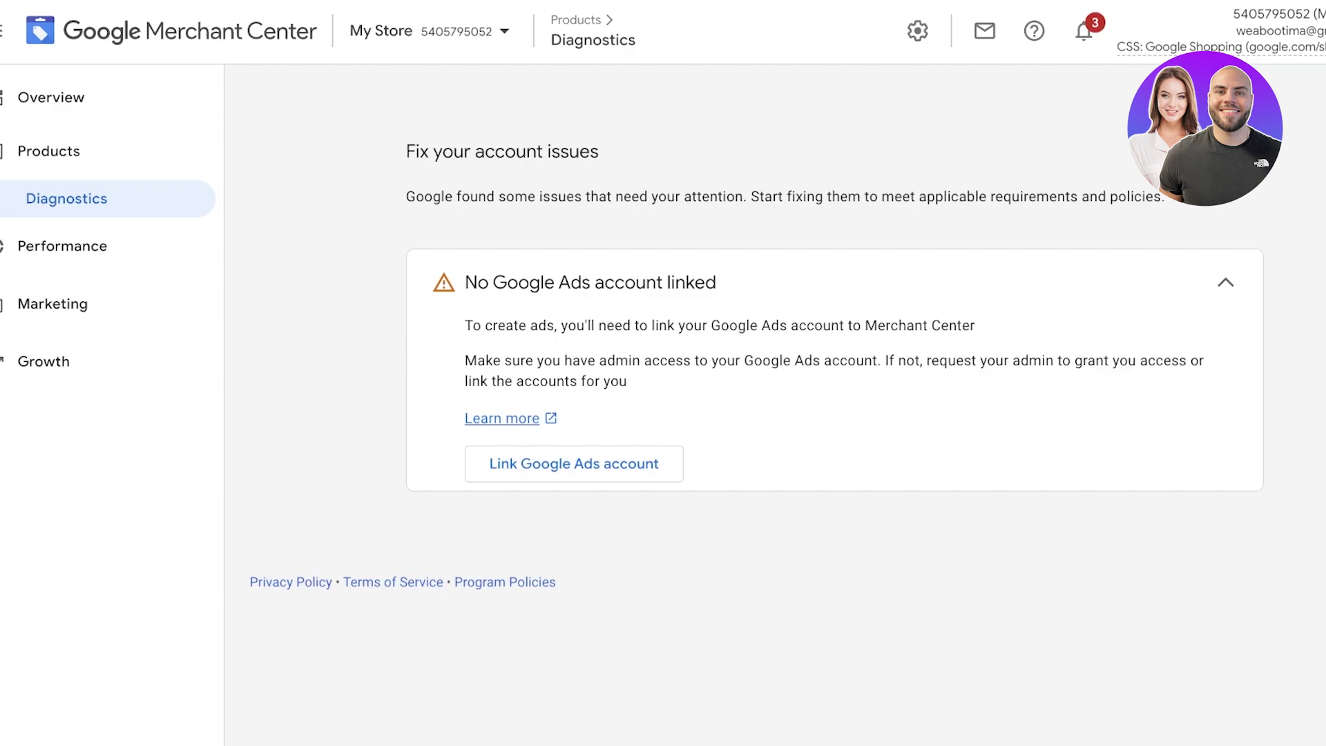
left_click(62, 246)
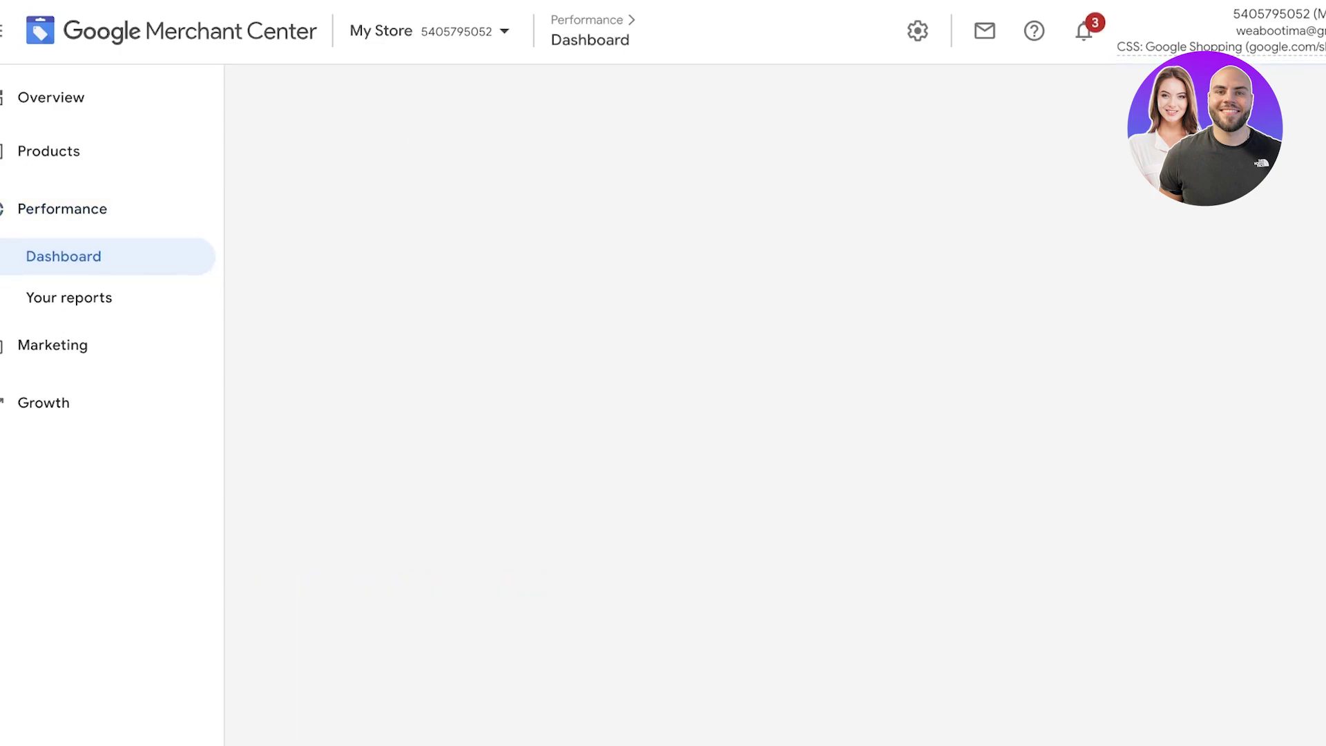
left_click(69, 298)
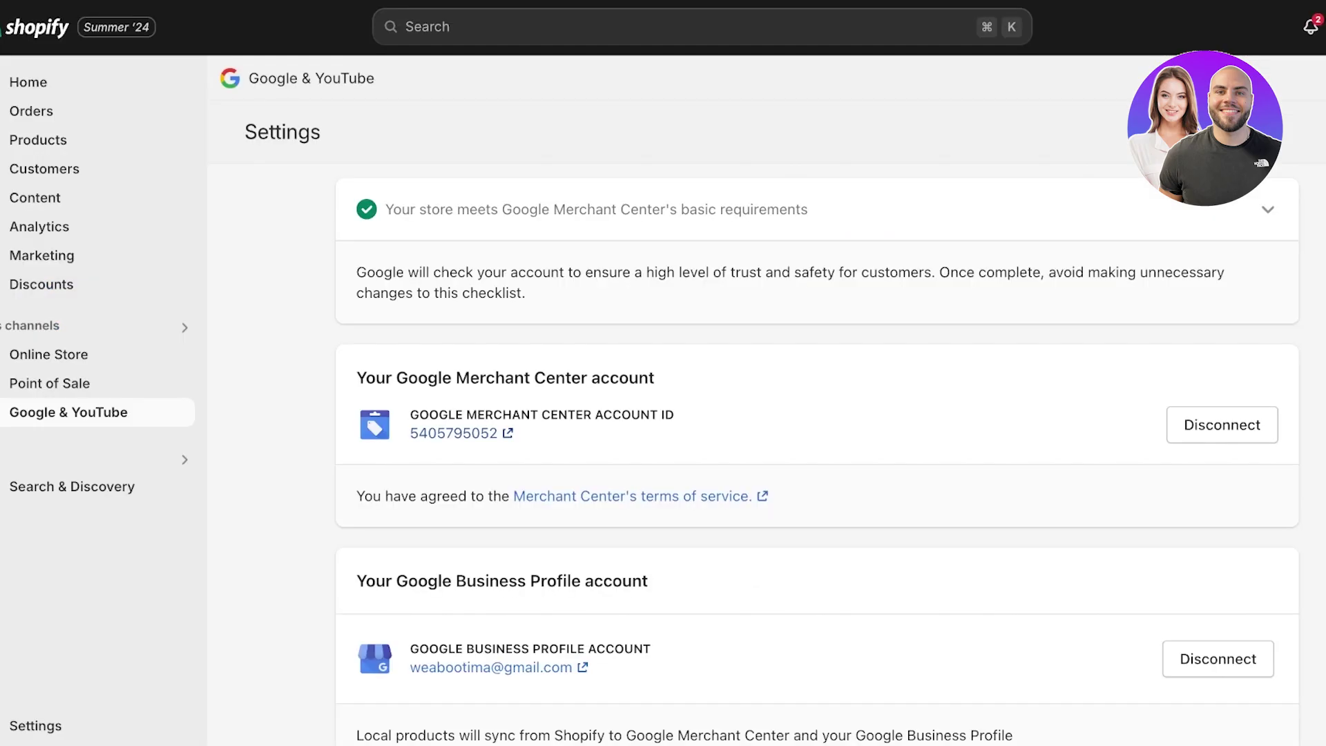
Scroll past the product feed settings and return to Shopify's Home dashboard
scroll(817, 455, "down", 15)
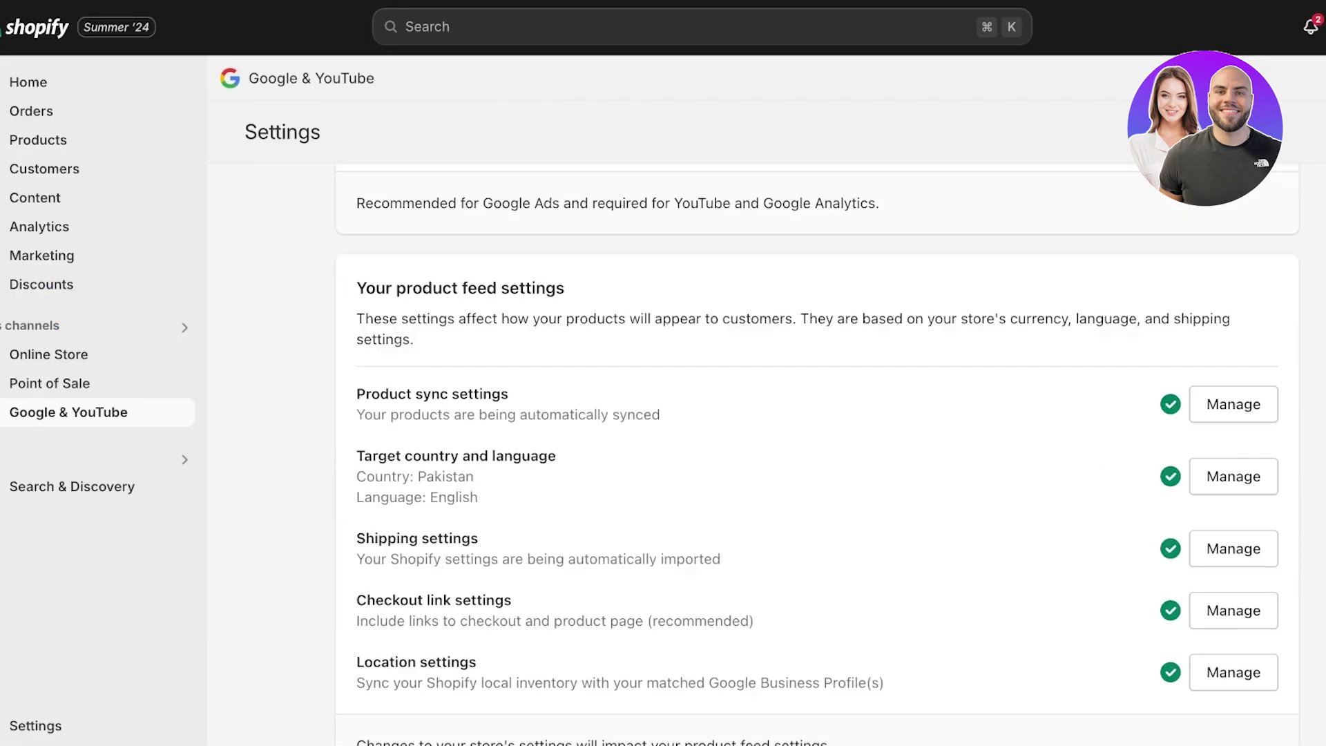
scroll(817, 455, "down", 5)
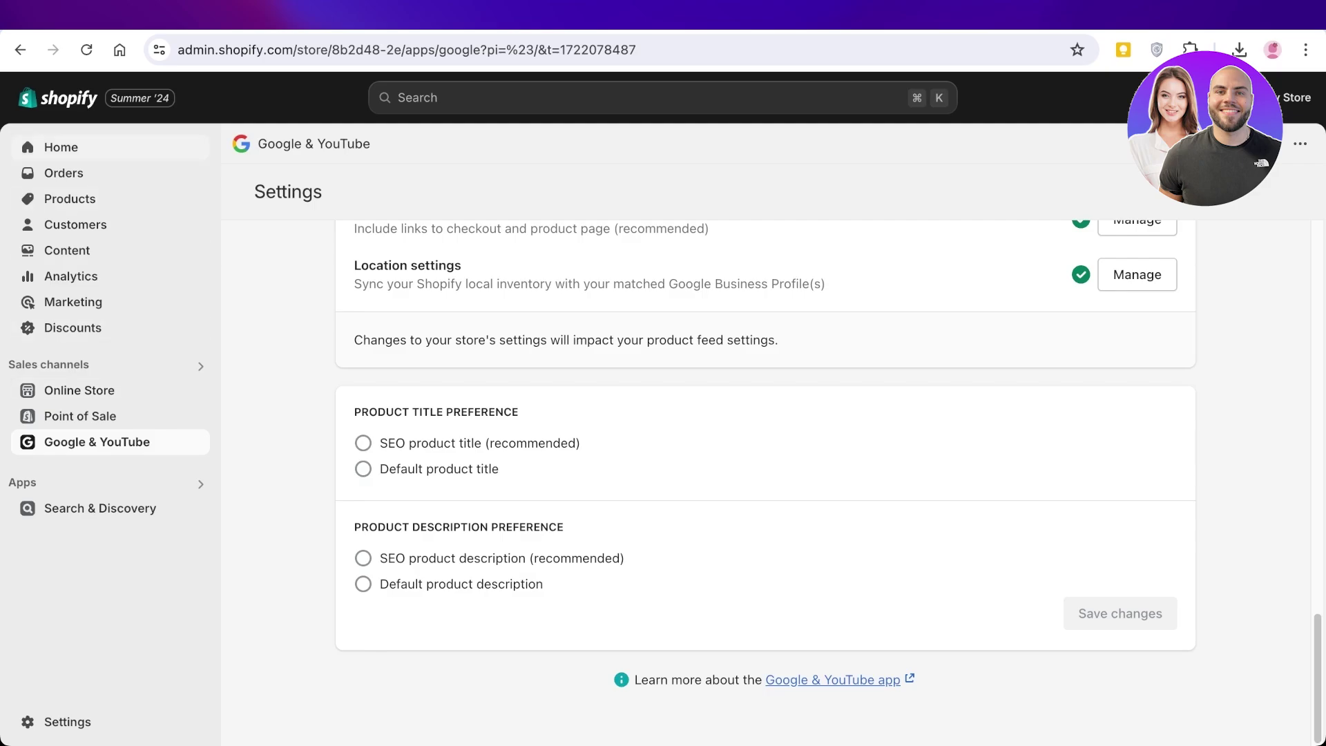
left_click(60, 147)
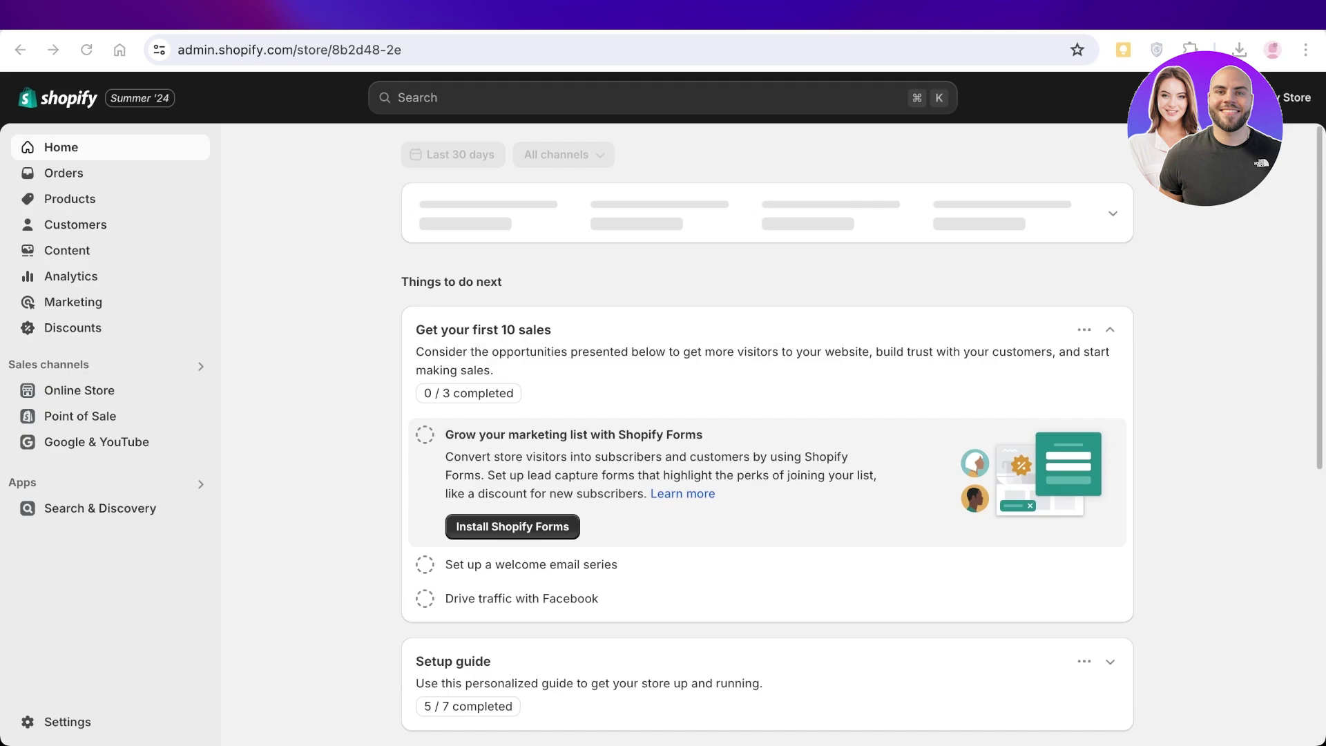